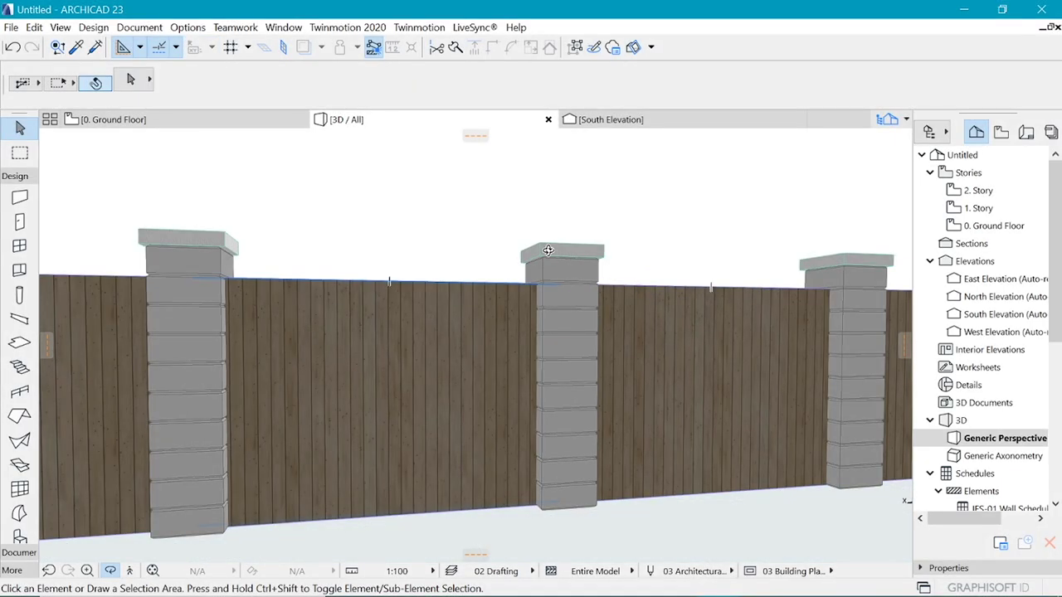
Step: On the ground floor plan, set the wall defaults to a Basic structure, thickness 200, with Brick - Structural as building material
shift+middle_drag(630, 332, 585, 274)
key(F2)
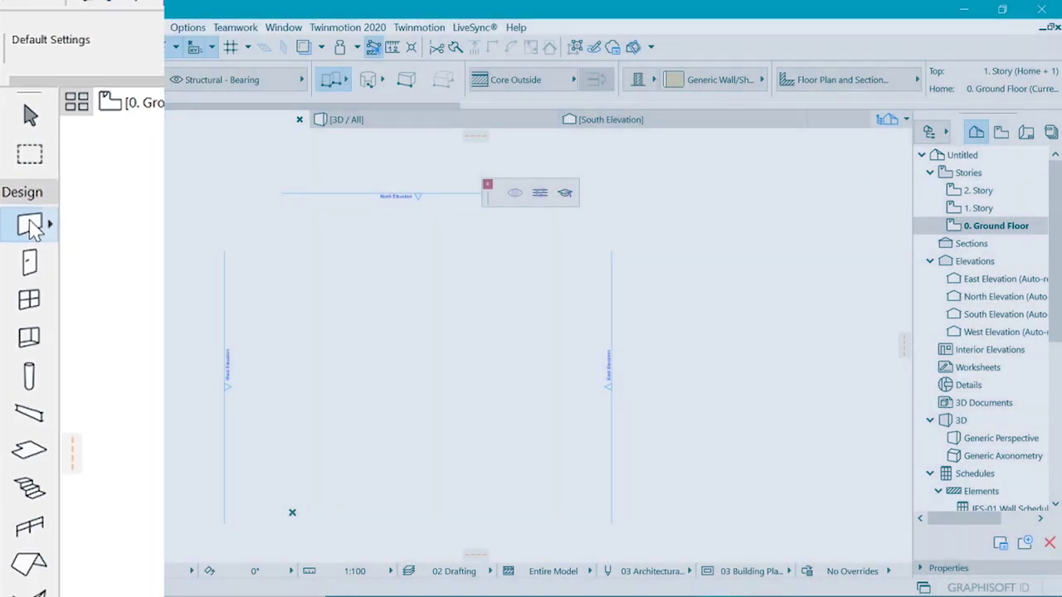
double_click(20, 197)
click(529, 136)
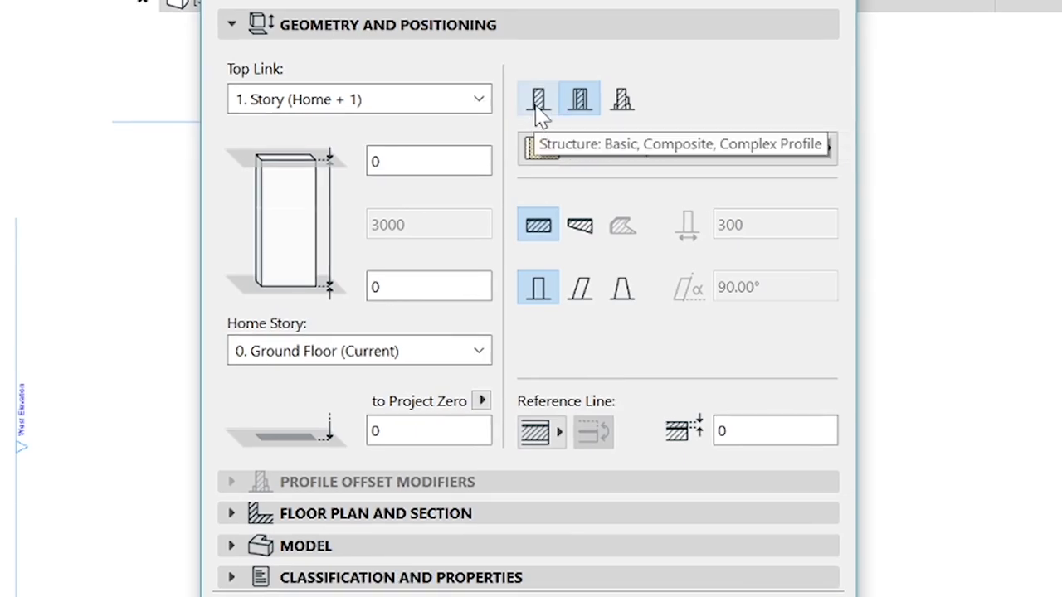
click(538, 101)
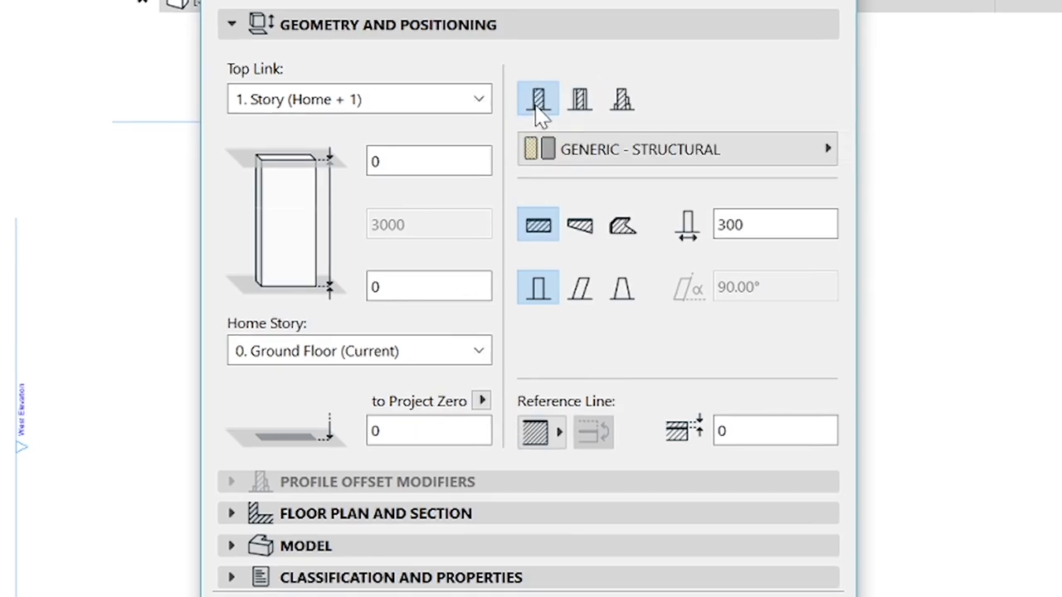
key(Tab)
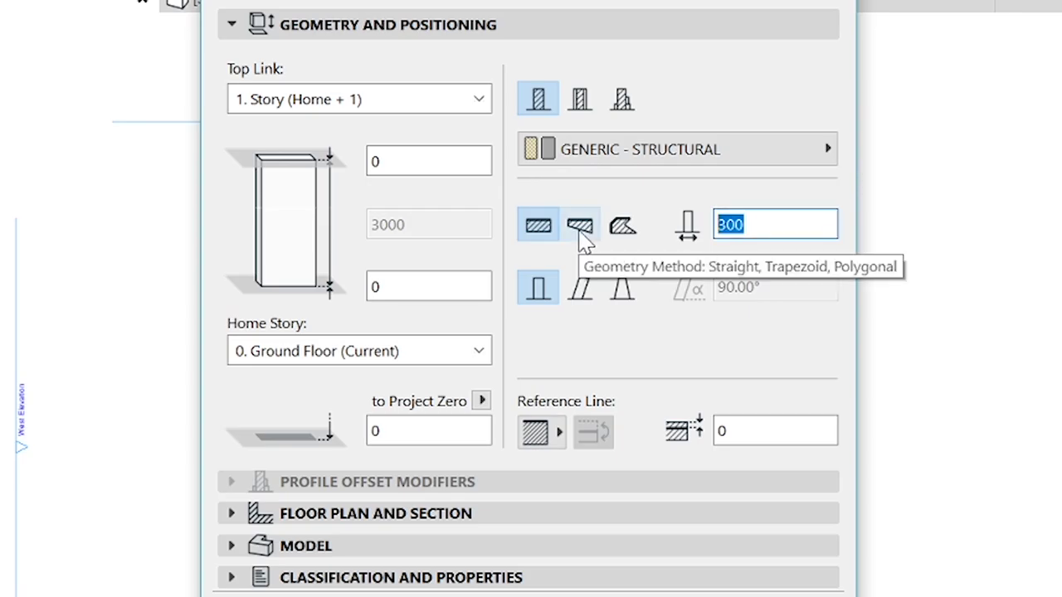
text(200)
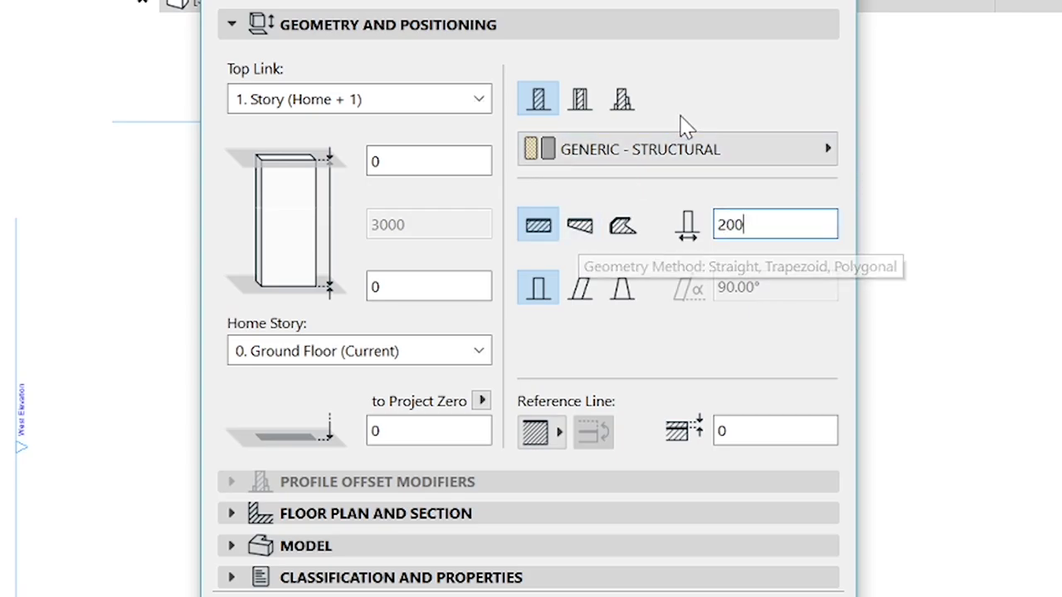
click(674, 154)
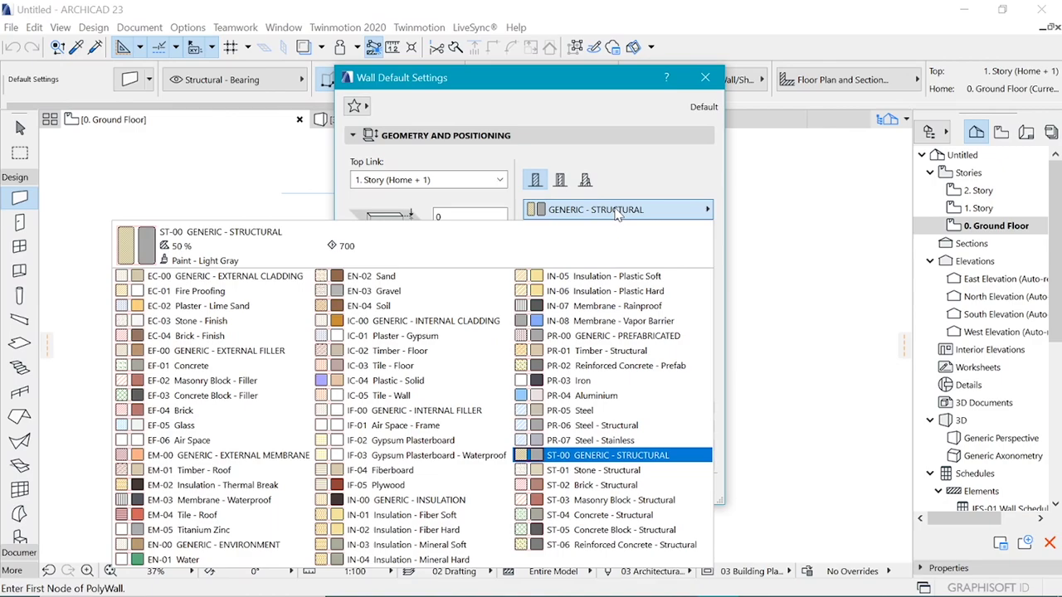
click(651, 489)
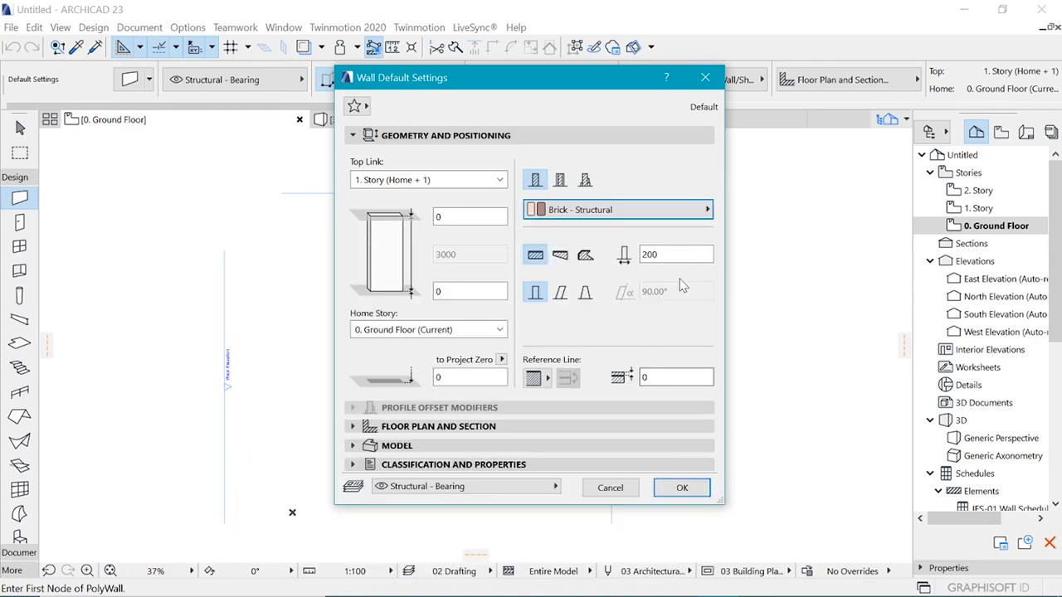
Step: Override all three default wall surfaces, linked together, with Paint - Light Gray
click(396, 446)
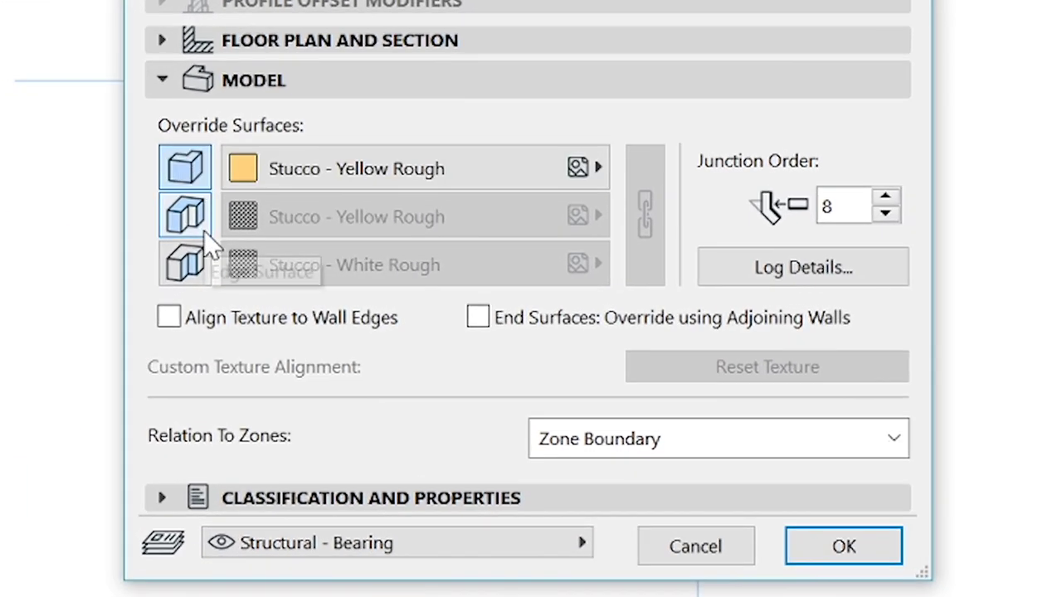
click(205, 233)
click(189, 276)
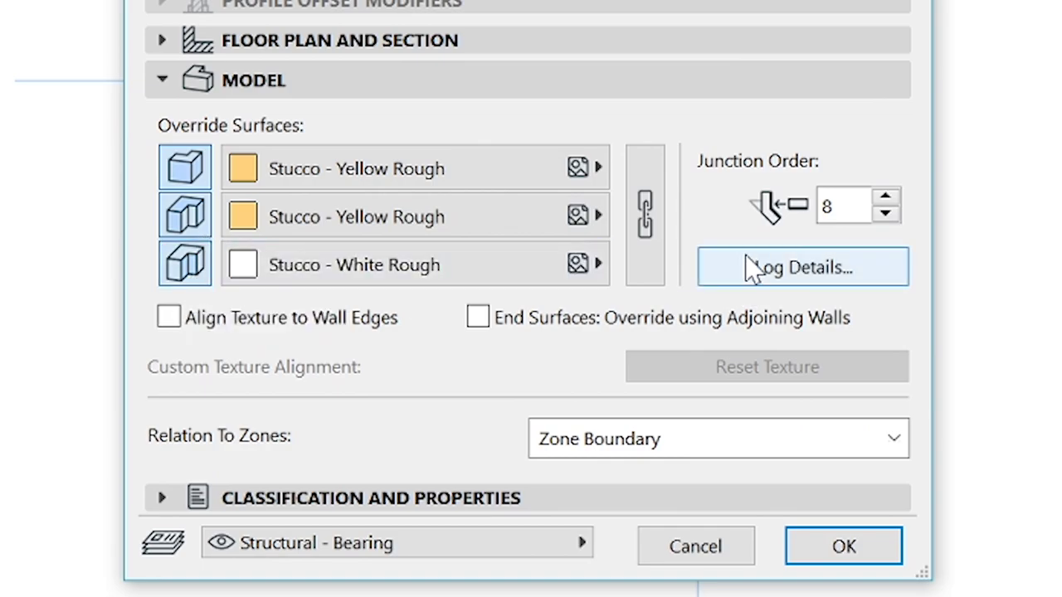
click(647, 211)
click(421, 168)
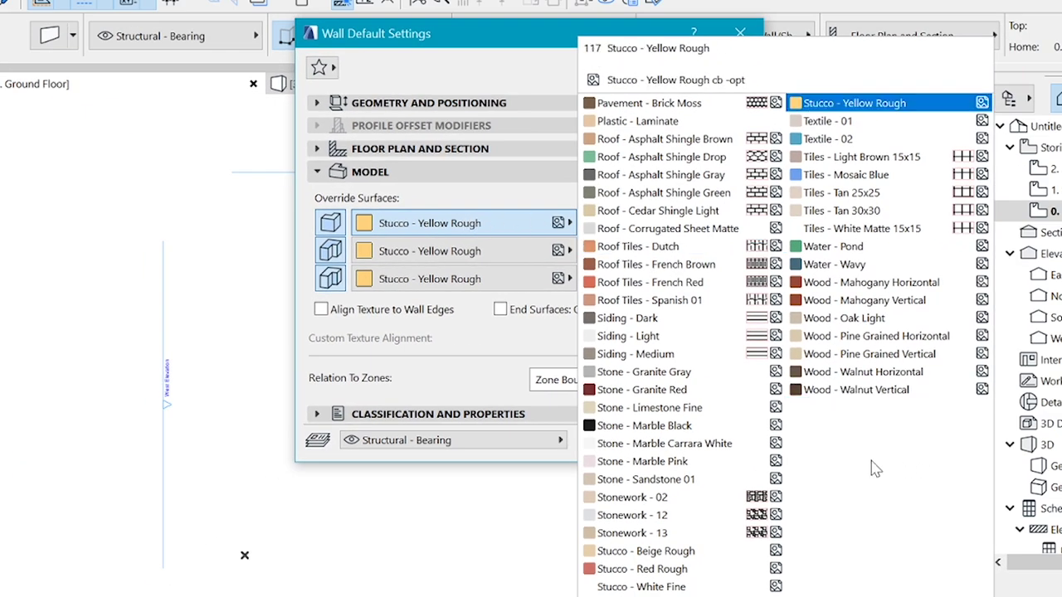
scroll(824, 471, up, 2)
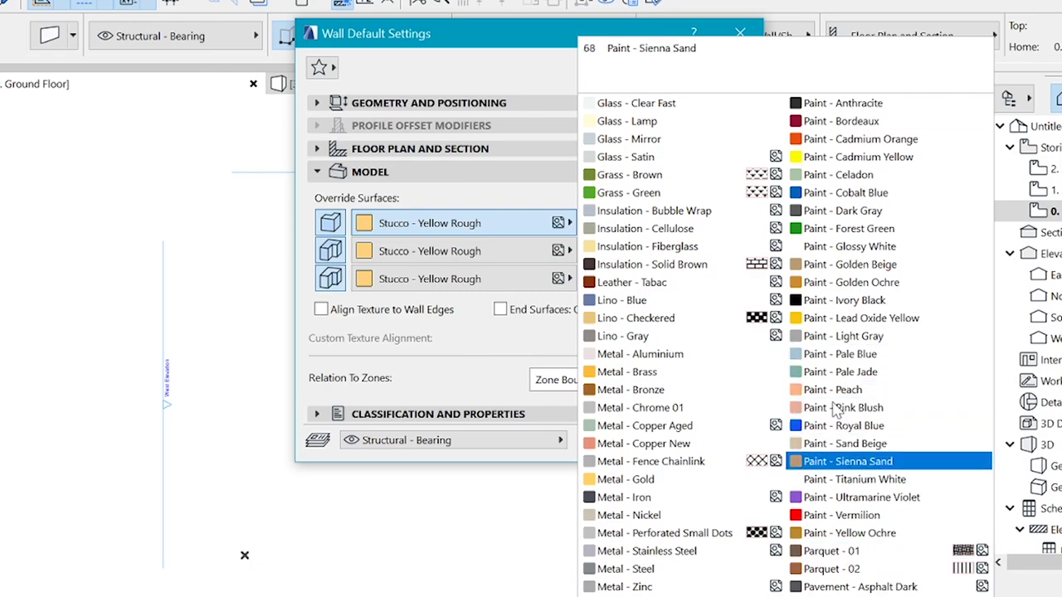
scroll(821, 571, down, 2)
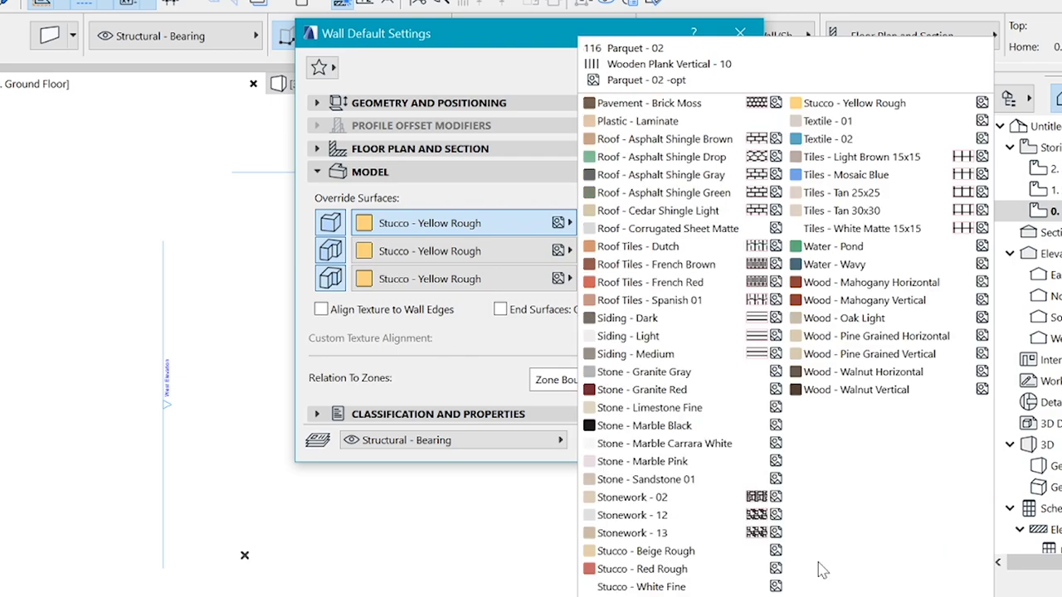
scroll(825, 569, up, 3)
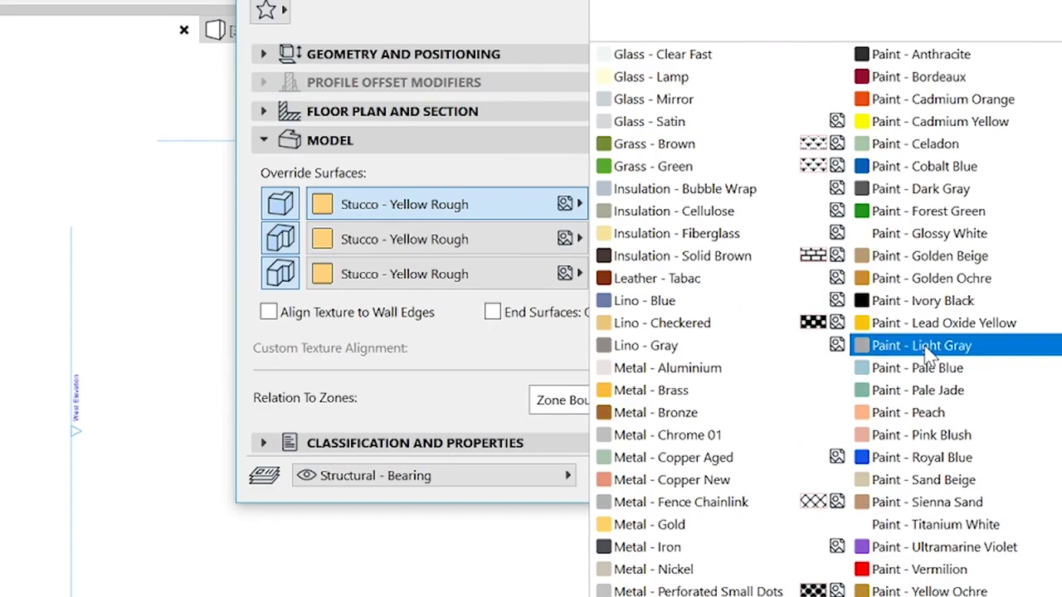
click(929, 352)
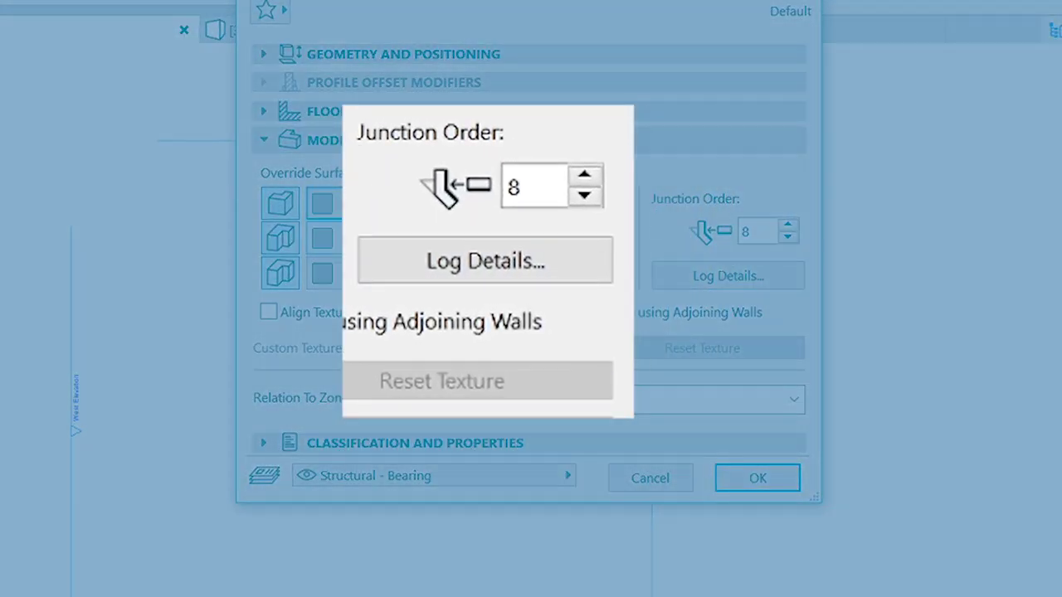
Step: Enable the log wall option with the flat, square-edged log shape and a log height of 300, and accept the wall defaults
click(688, 280)
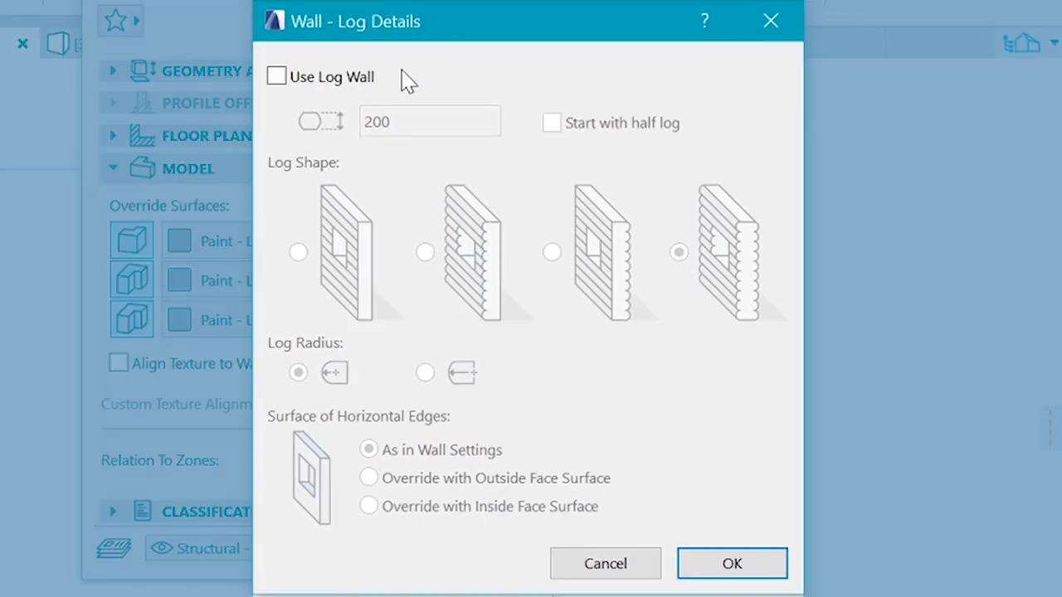
click(276, 76)
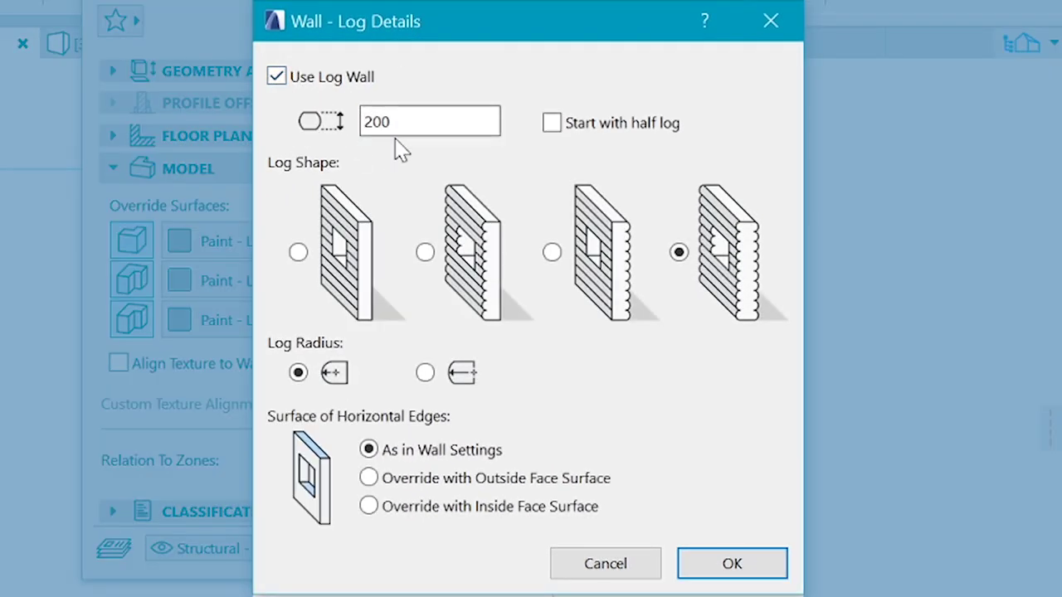
click(298, 252)
double_click(449, 117)
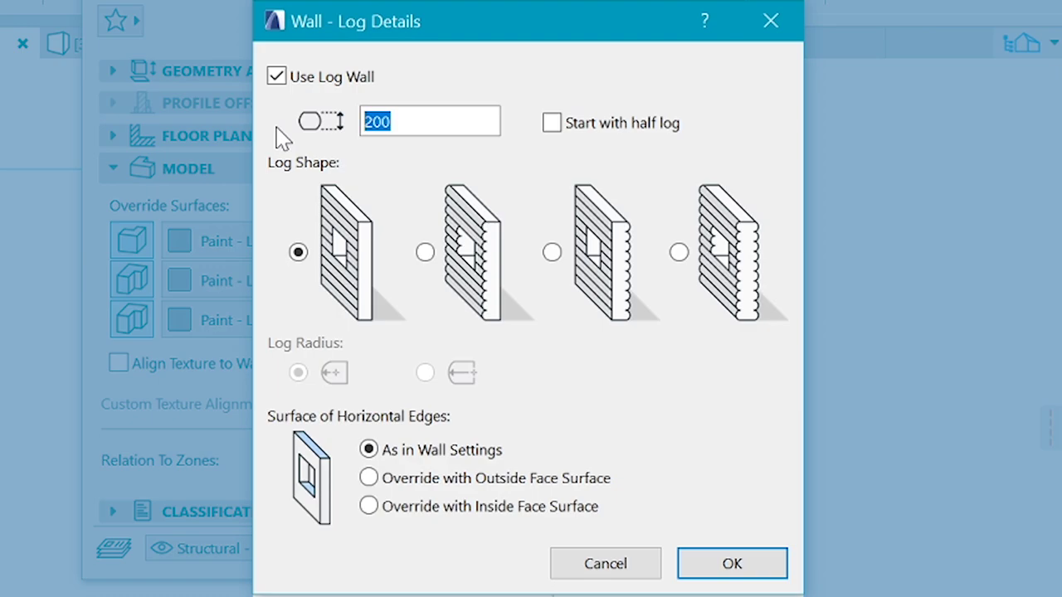
text(300)
click(720, 571)
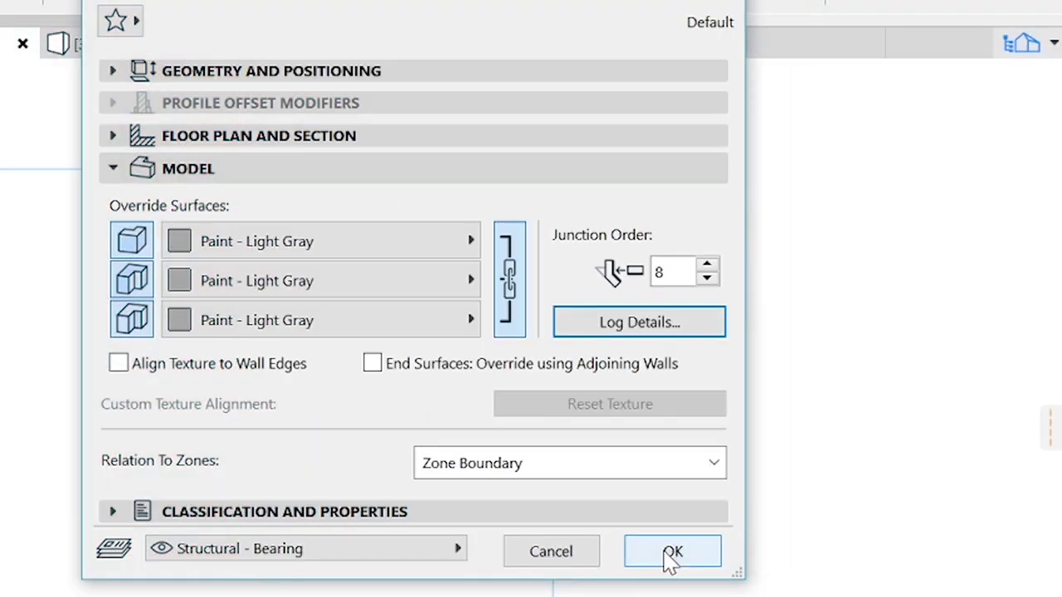
click(670, 551)
Step: Draw a closed rectangular wall pier on the ground floor plan, 450 wide and 500 deep, with the reference line at Center
scroll(497, 268, up, 4)
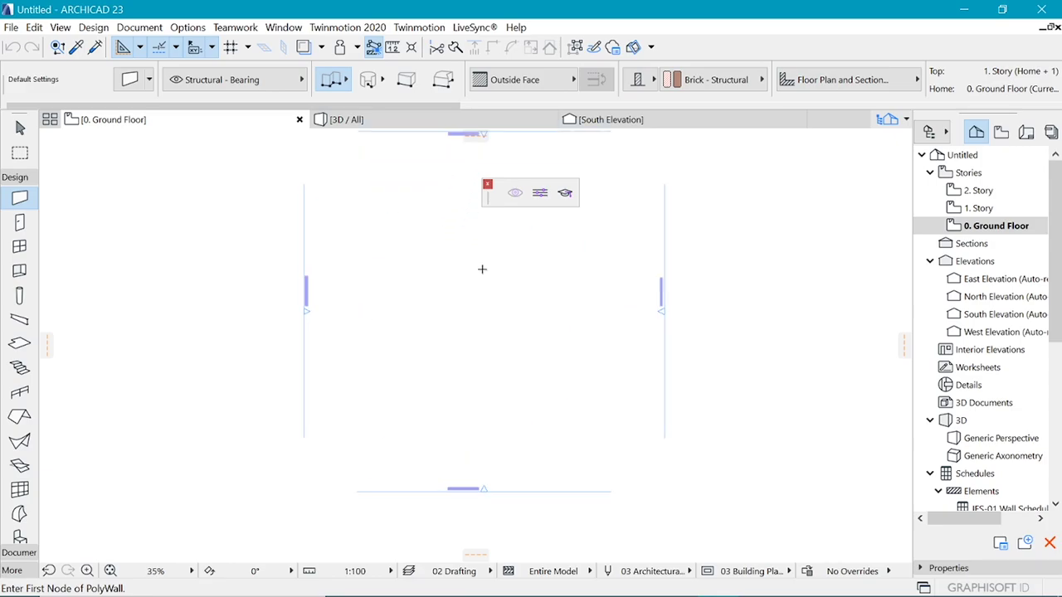
scroll(551, 236, up, 3)
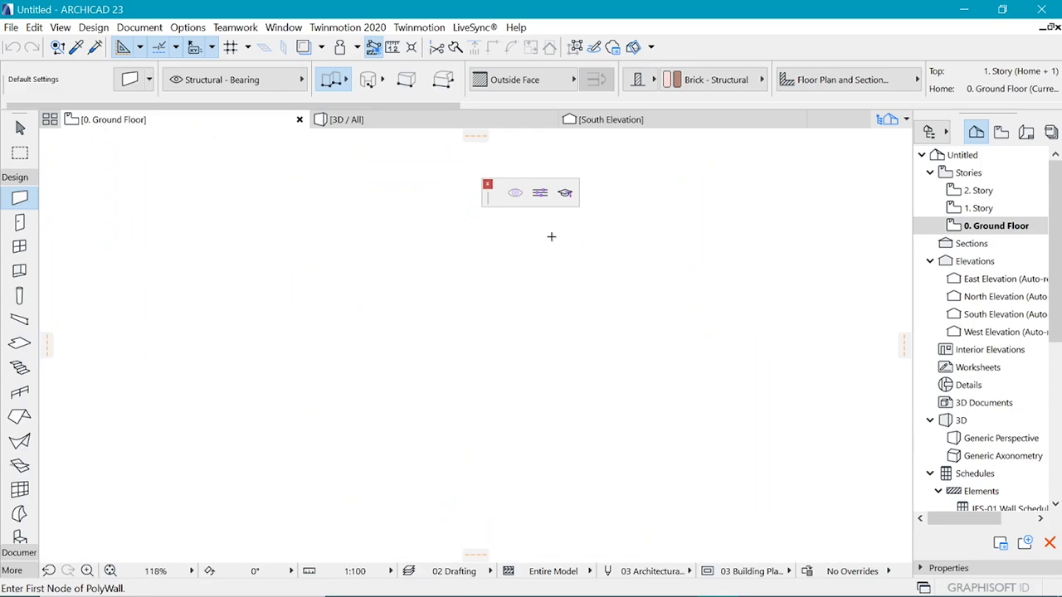
click(458, 301)
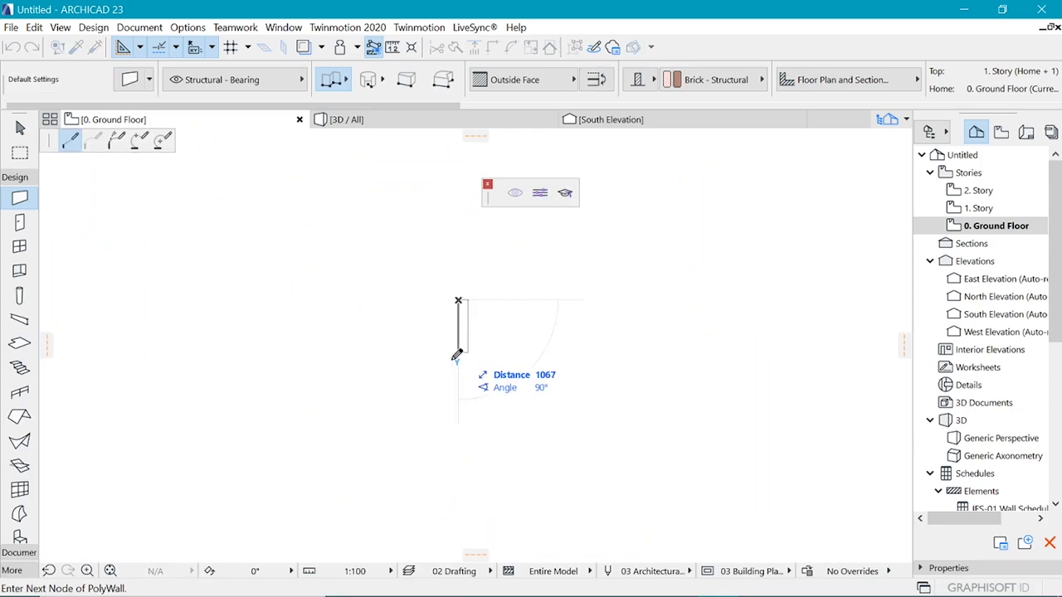
click(509, 80)
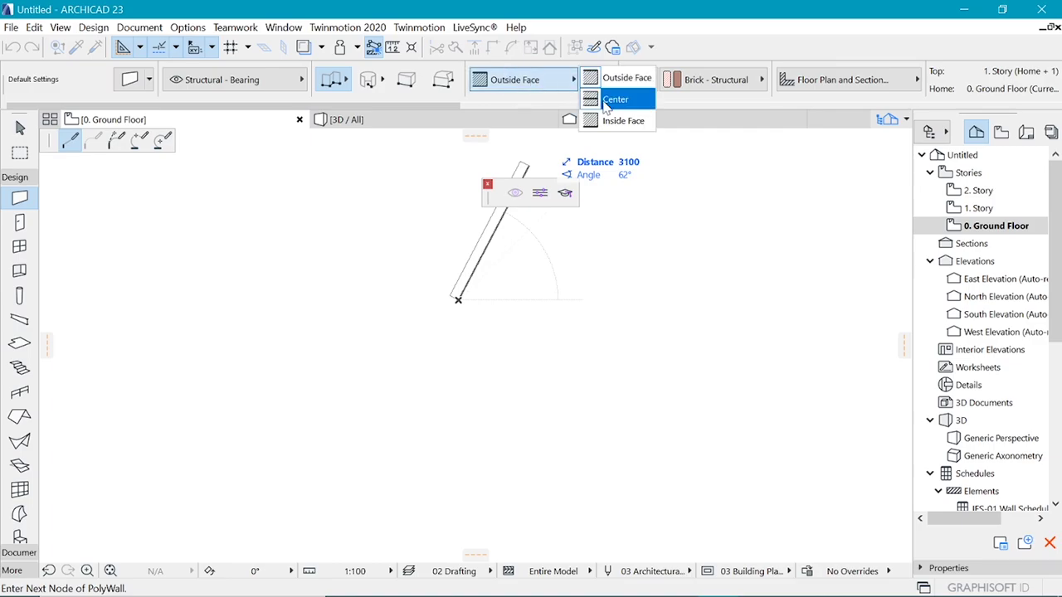
click(618, 95)
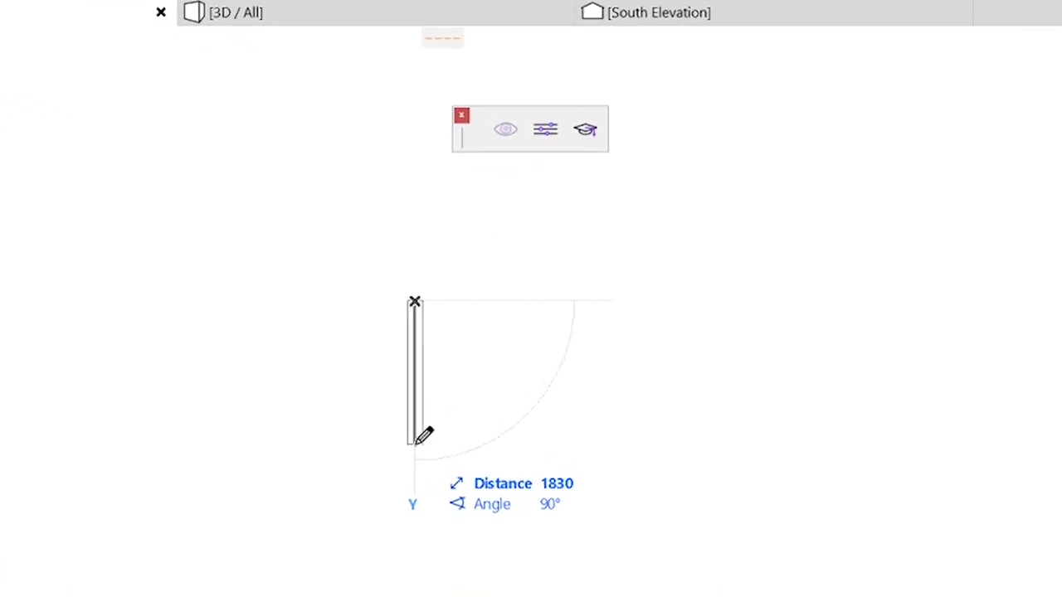
text(500)
key(Return)
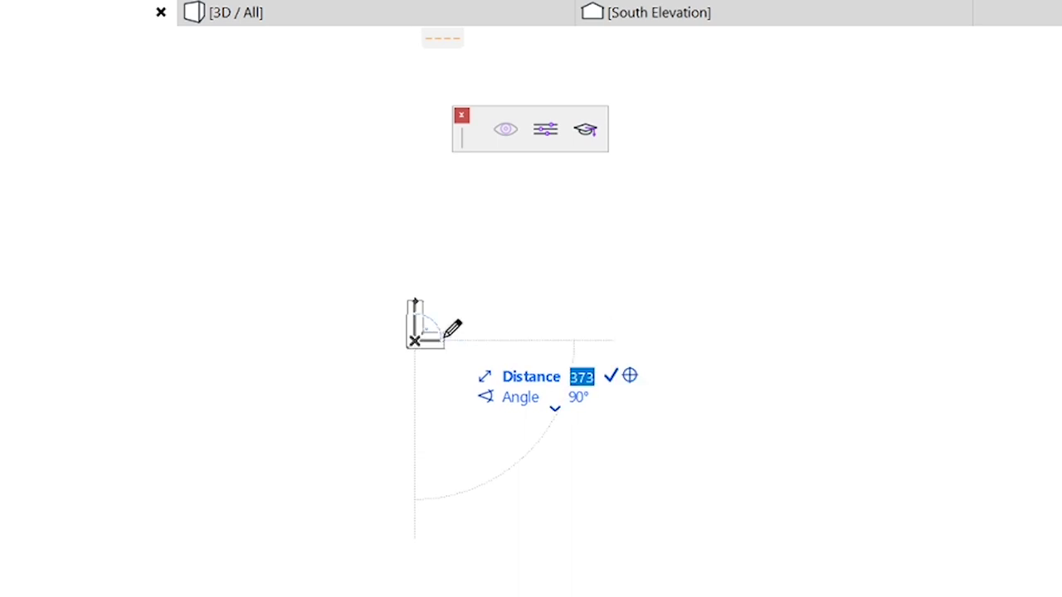
text(450)
key(Return)
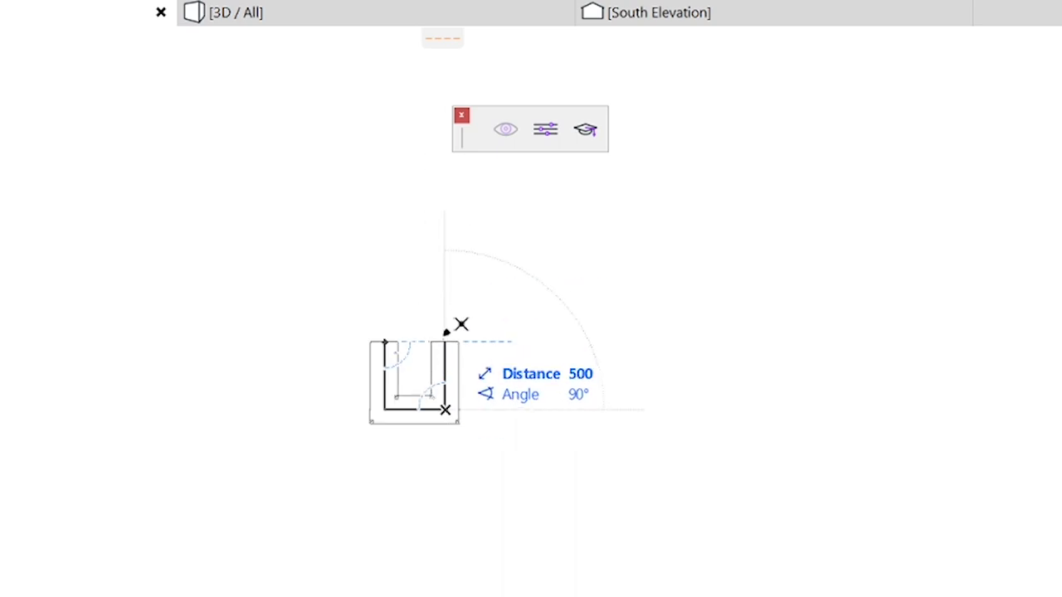
click(387, 339)
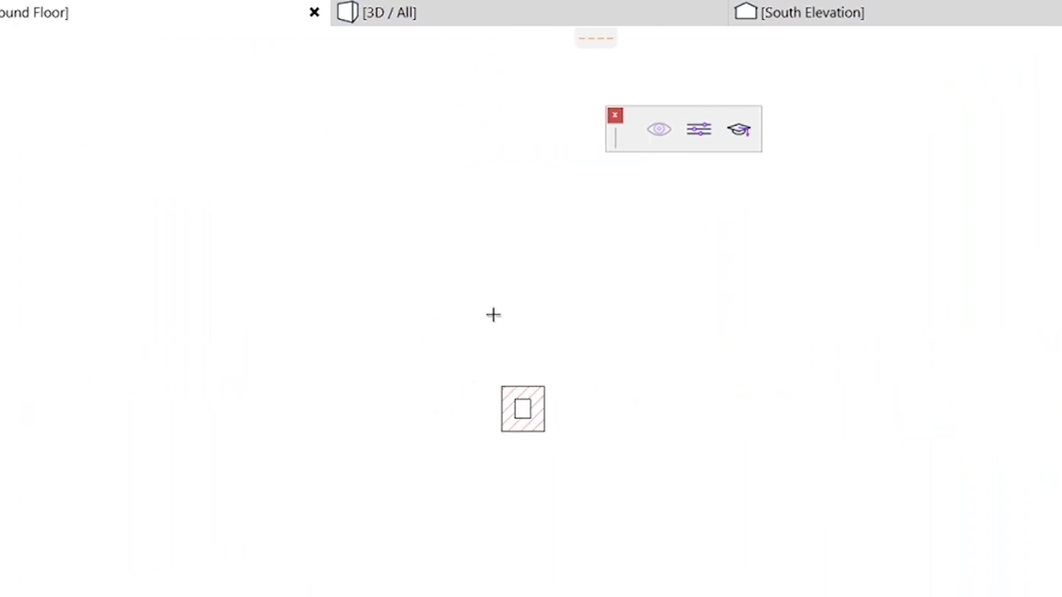
Step: Examine the block pier in the 3D view and compare it with its floor plan
click(505, 19)
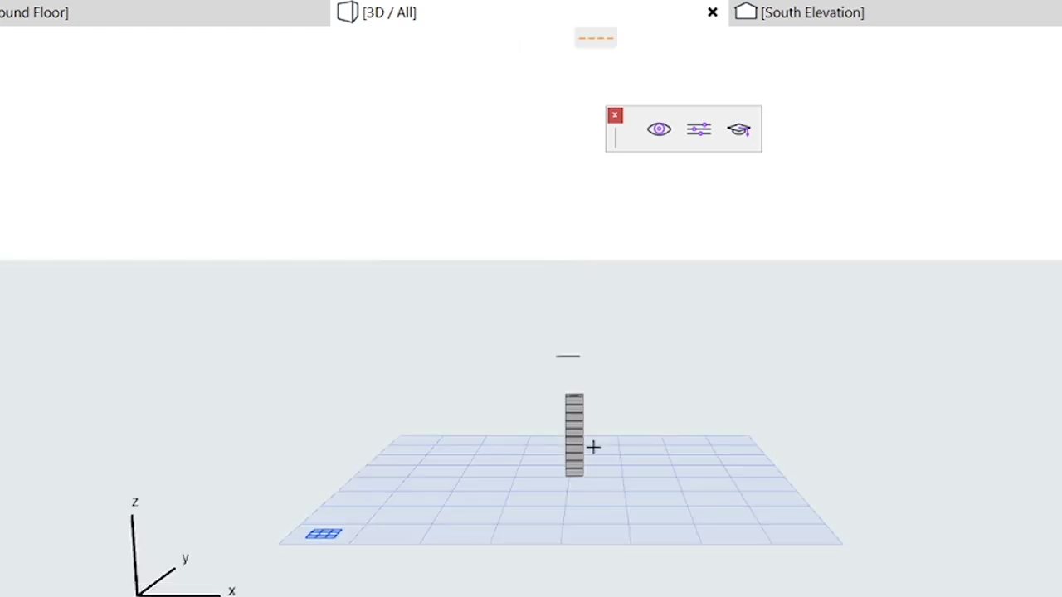
scroll(655, 457, up, 4)
scroll(125, 467, down, 2)
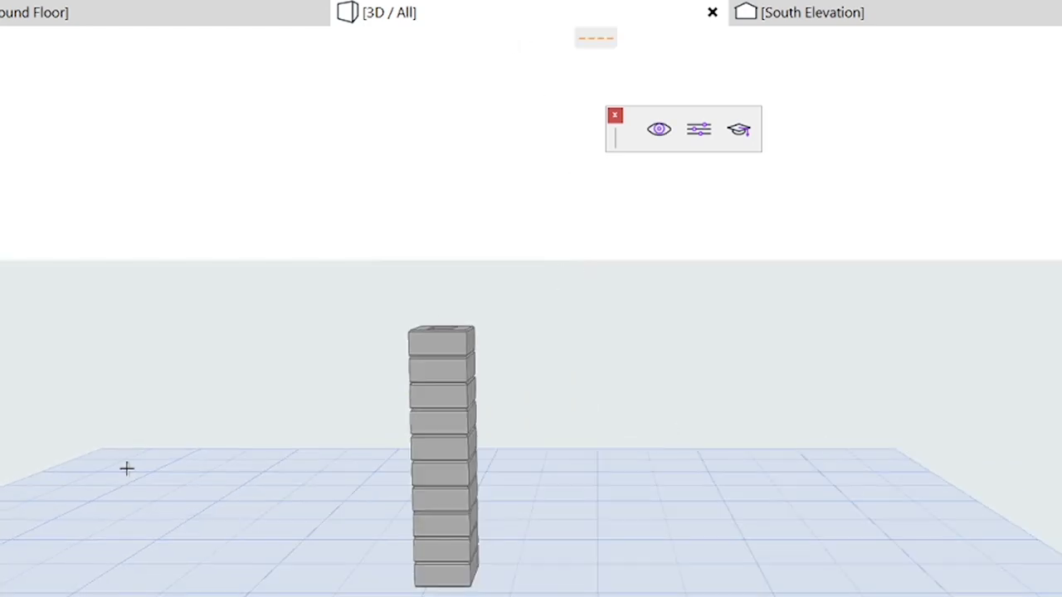
scroll(540, 551, up, 3)
scroll(541, 539, down, 2)
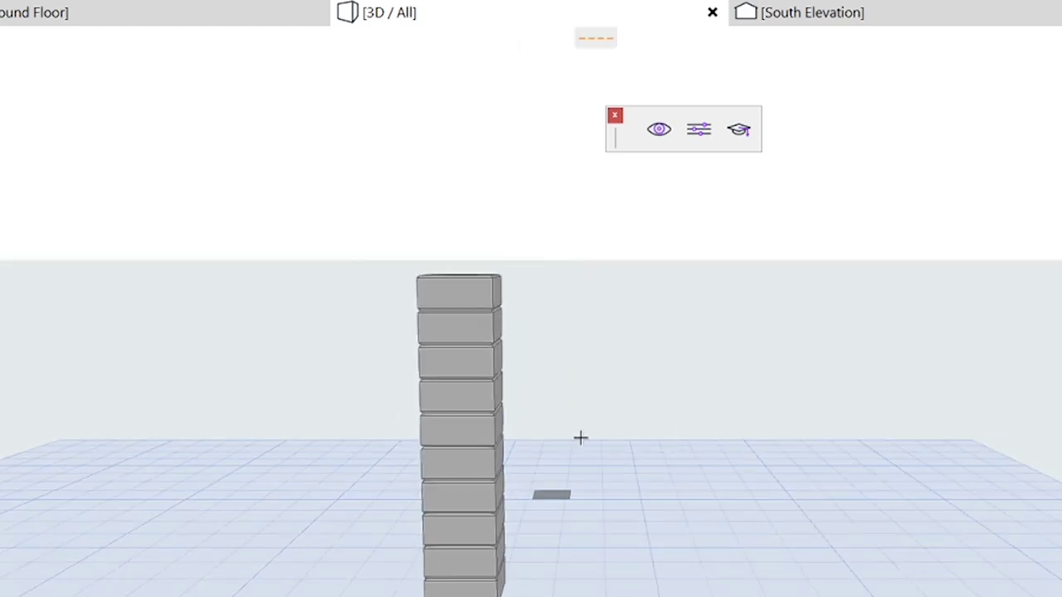
click(124, 22)
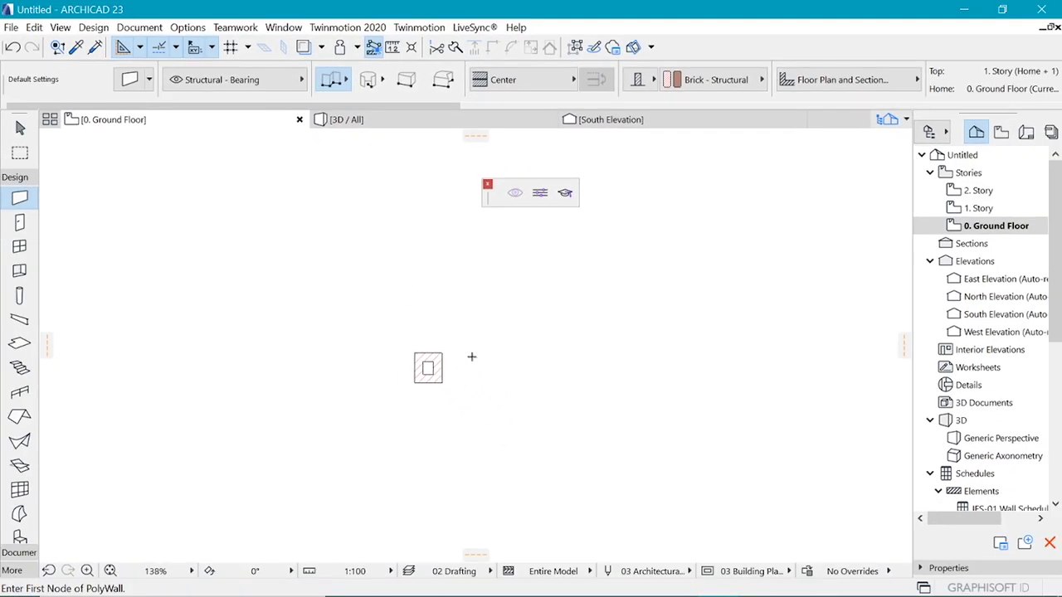
click(437, 122)
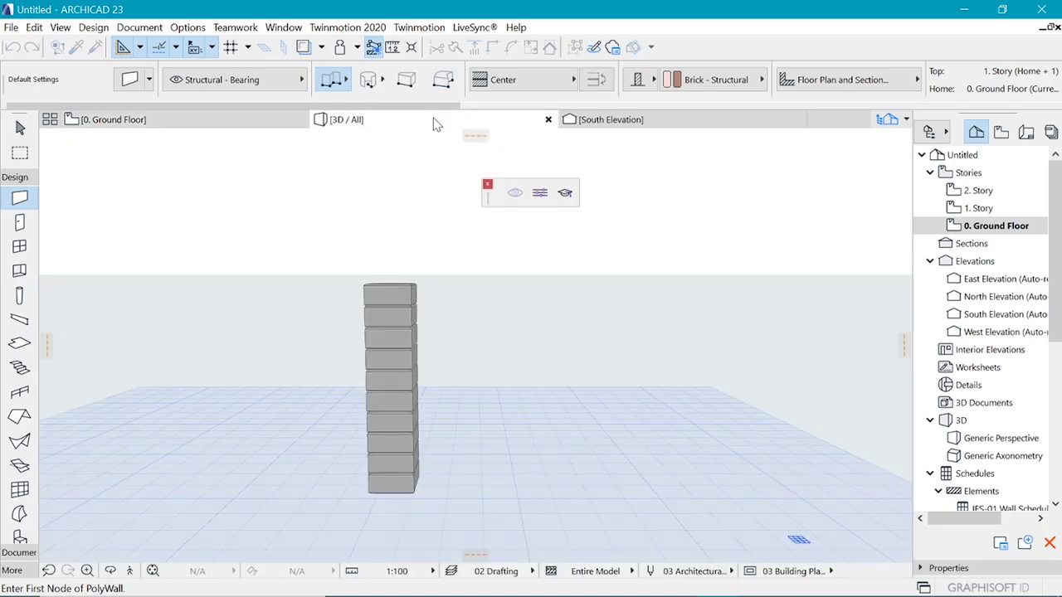
Step: Set the default slab on the ground floor plan to a basic structure with a thickness of 150
click(190, 125)
scroll(439, 359, up, 8)
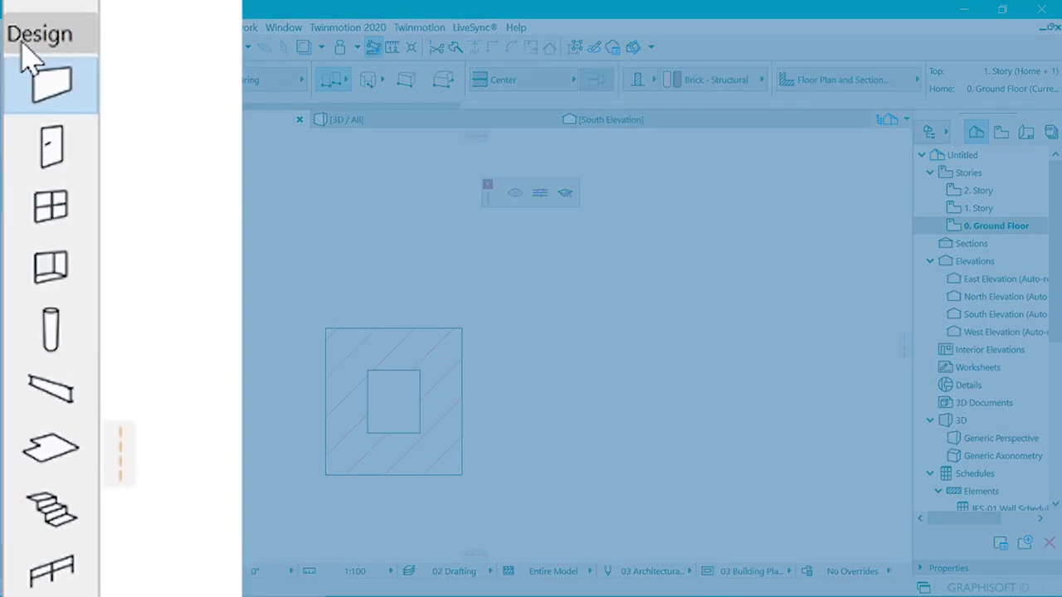
click(20, 342)
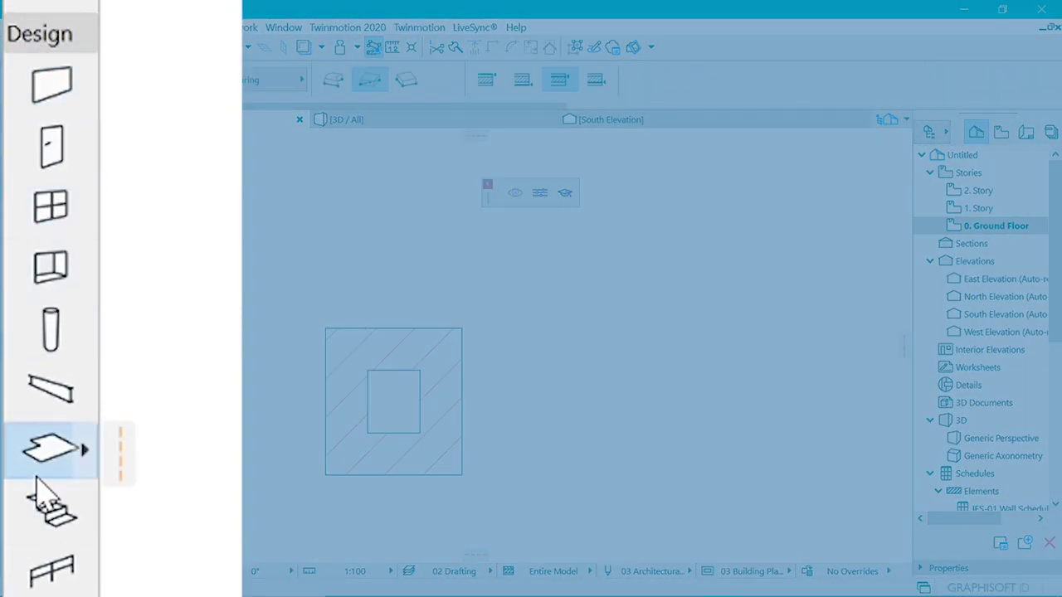
key(ctrl+t)
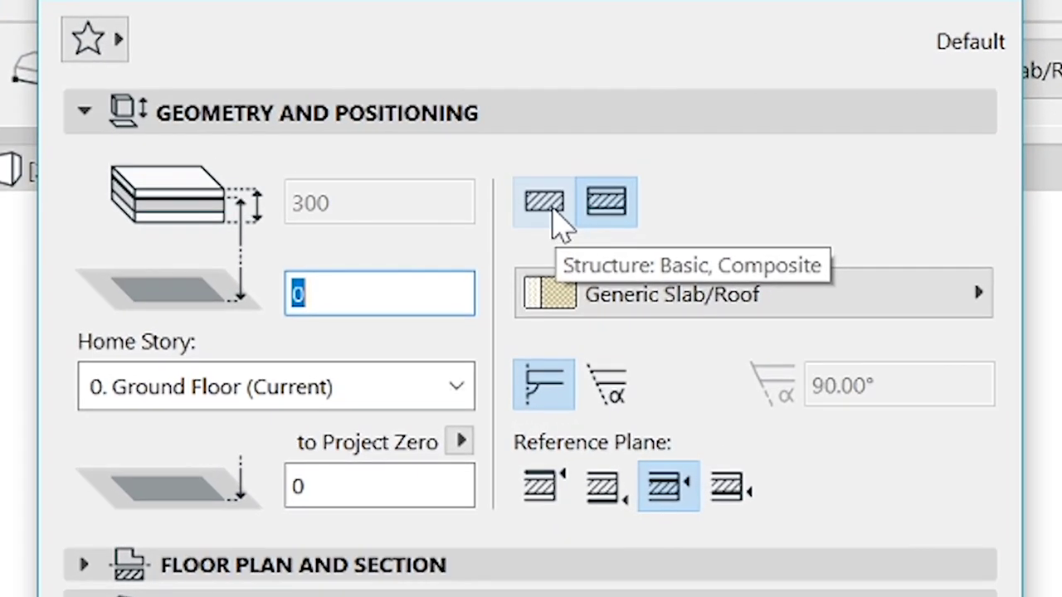
click(539, 137)
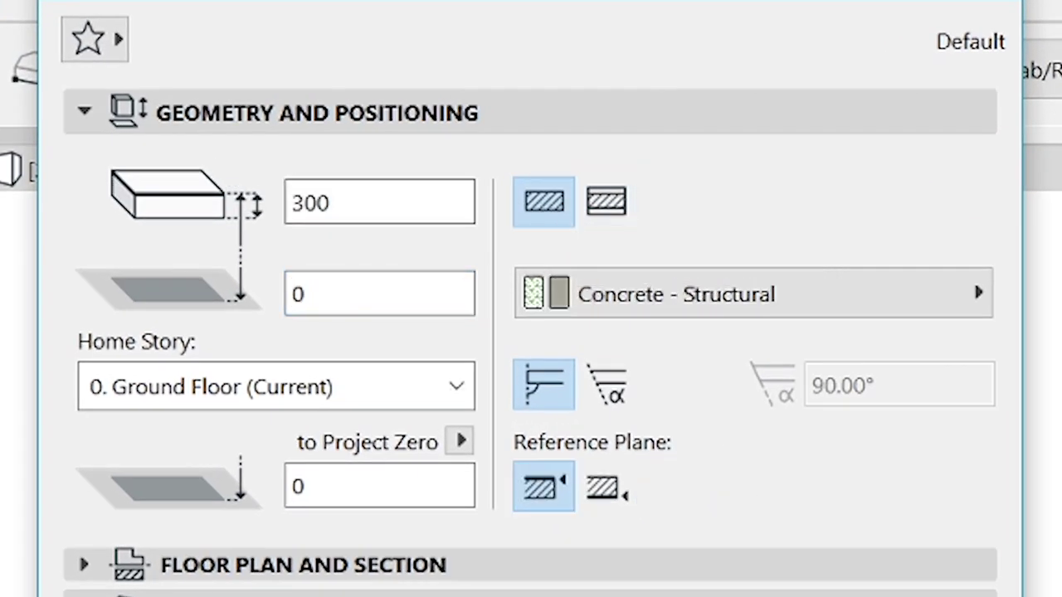
double_click(444, 132)
text(150)
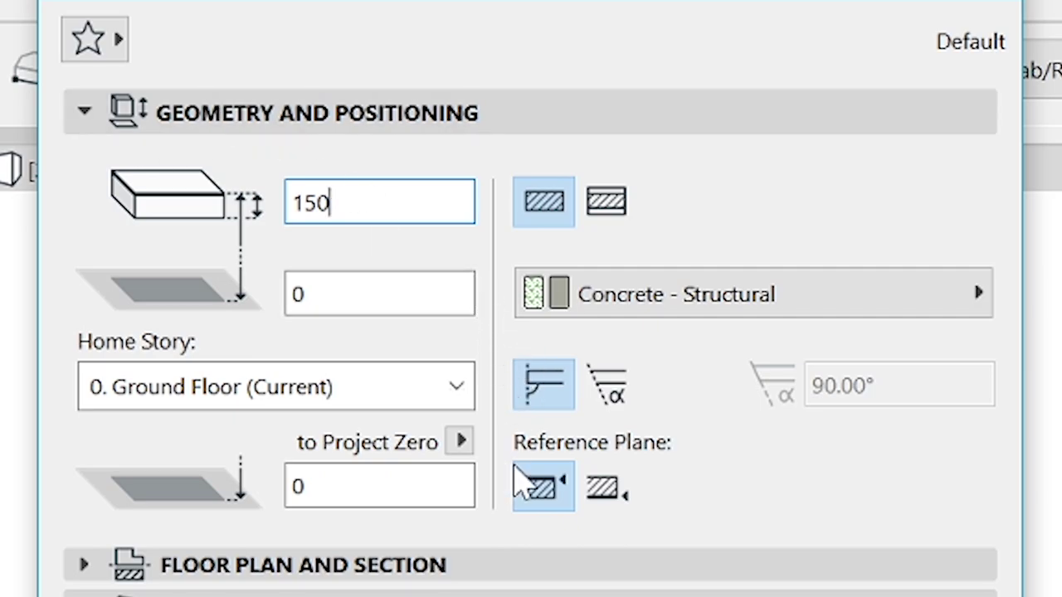
Step: Put the default slab's reference plane at its bottom and set the offset to the home story to 3000
click(610, 492)
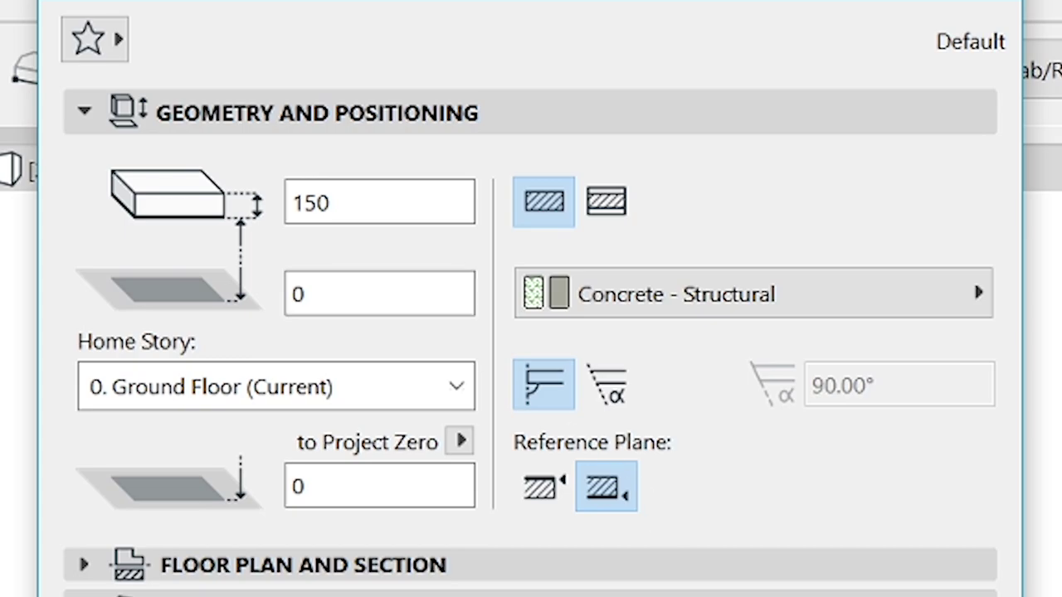
double_click(298, 294)
text(3000)
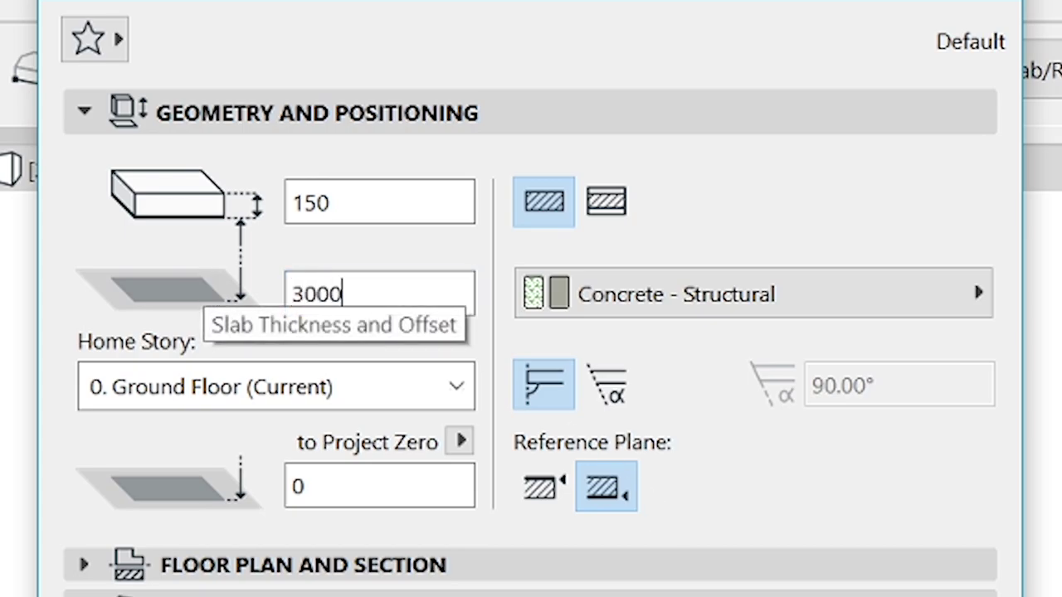
key(Return)
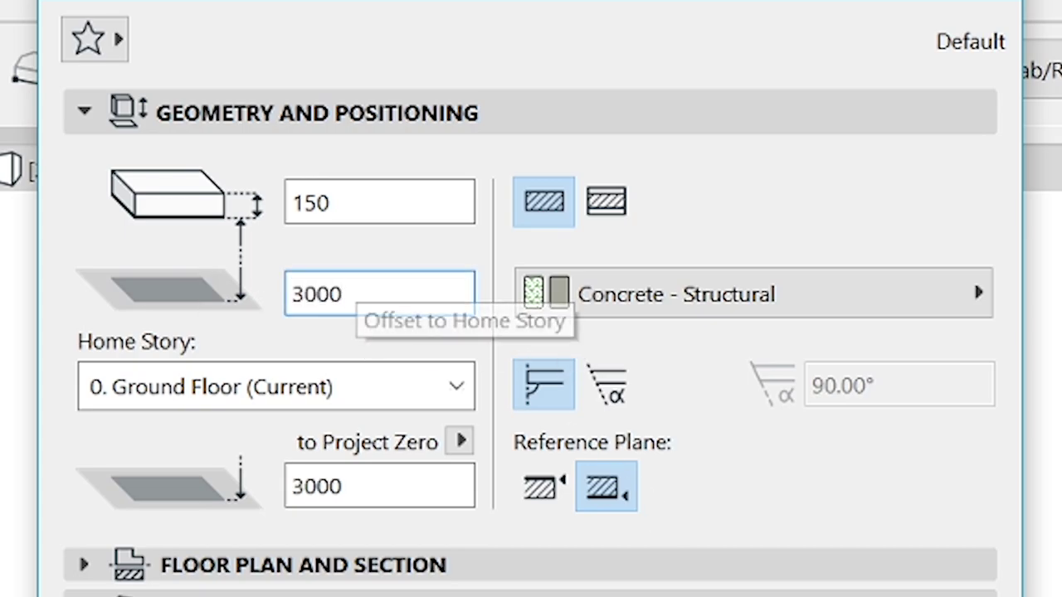
Step: Override all three default slab surfaces, linked together, with Stucco - White Rough and accept the slab defaults
scroll(170, 104, down, 7)
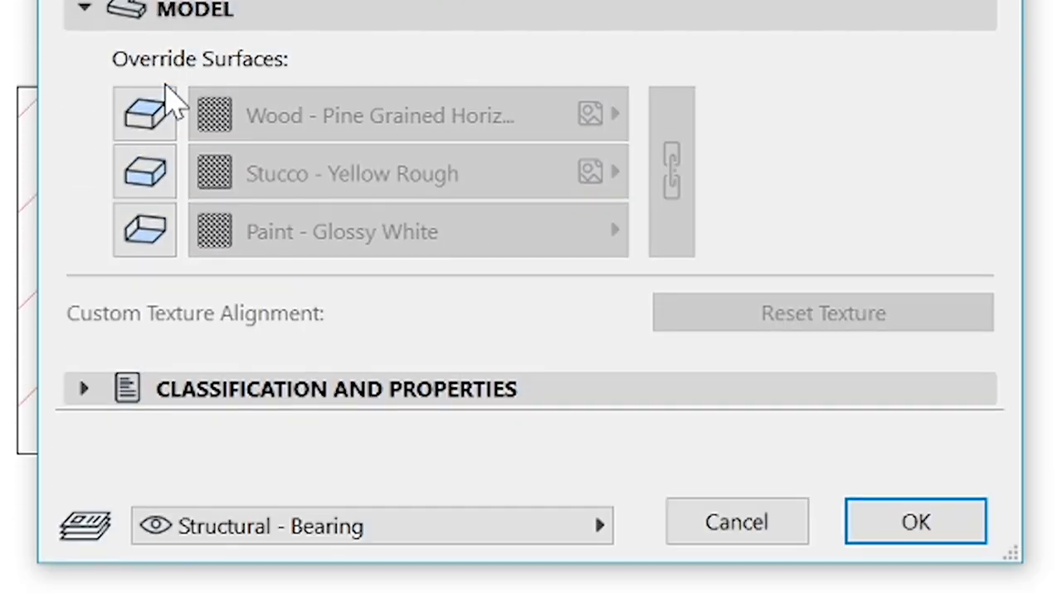
click(160, 125)
click(145, 173)
click(145, 232)
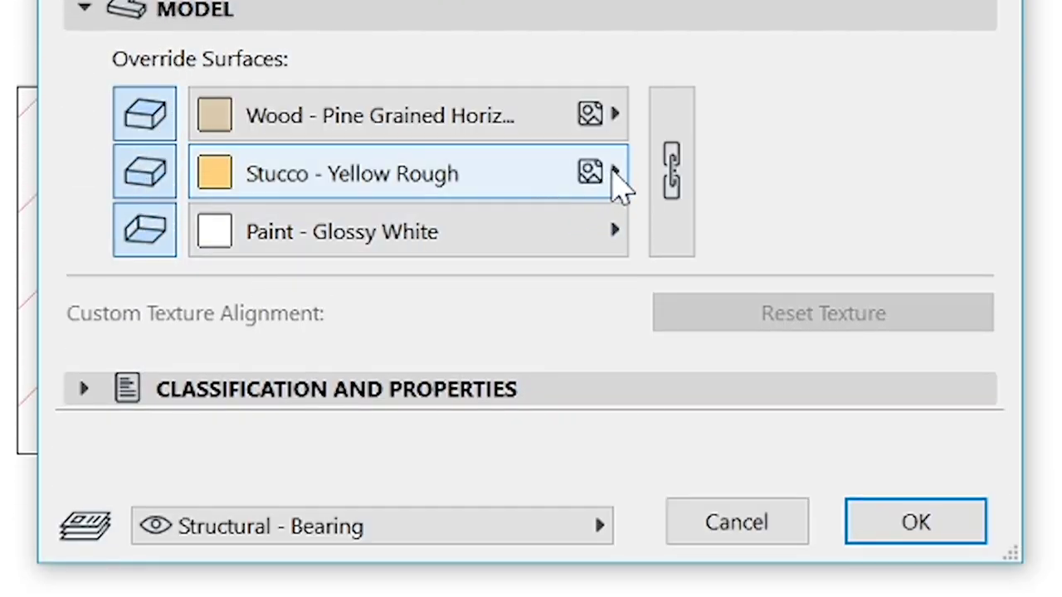
click(654, 181)
click(581, 116)
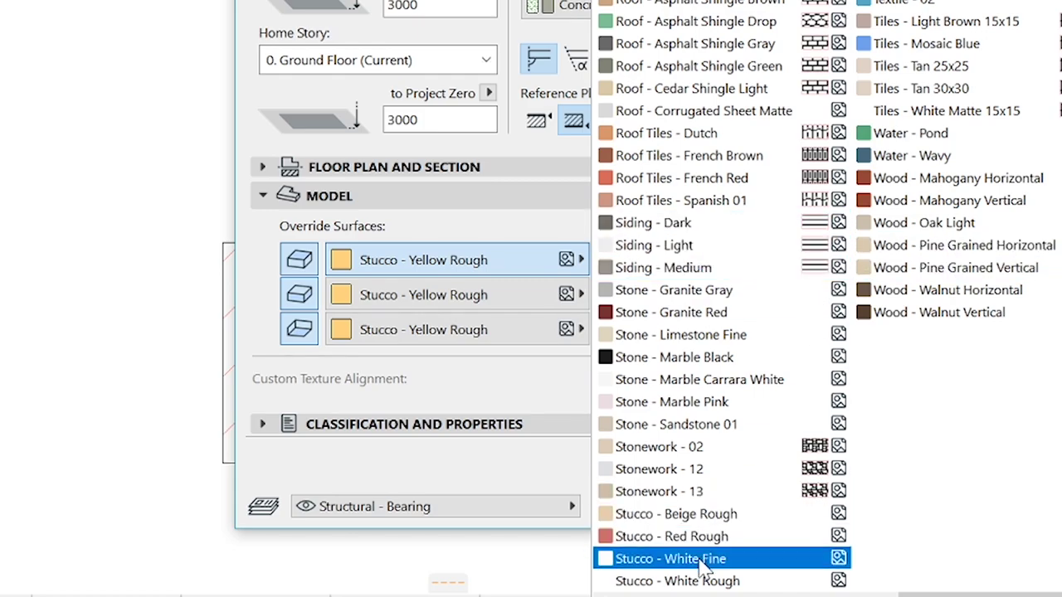
click(674, 580)
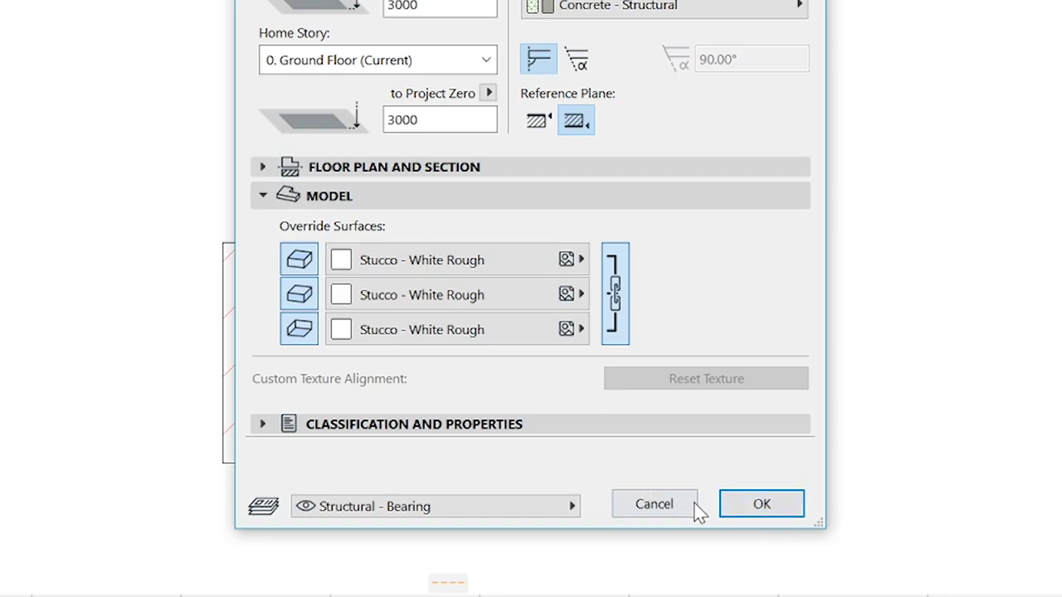
click(764, 508)
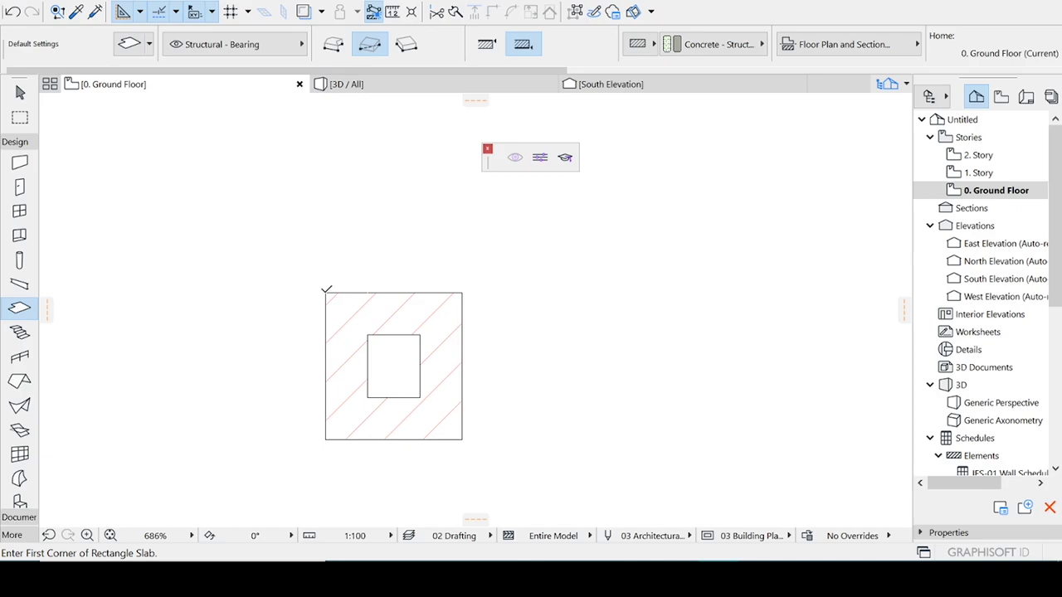
Step: Draw a rectangular cap slab over the pier's outline and offset all its edges outward by 50
click(325, 292)
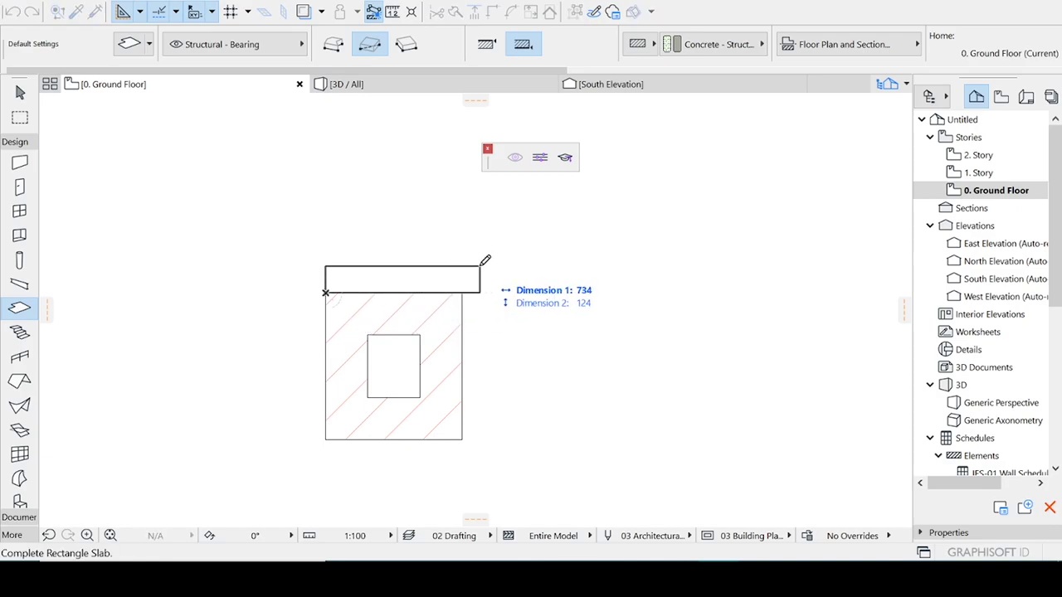
click(462, 438)
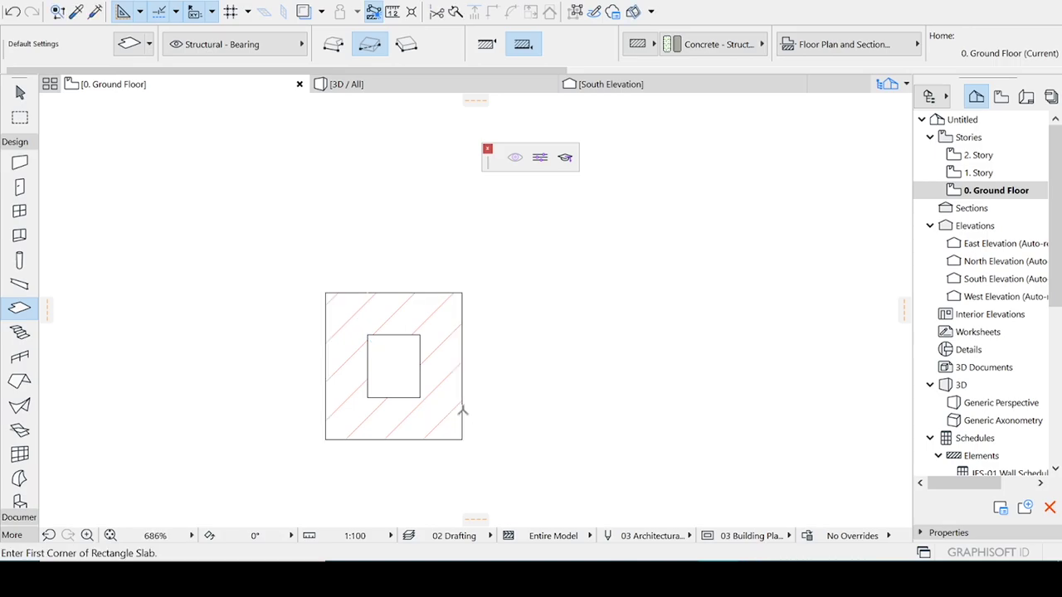
shift+click(421, 371)
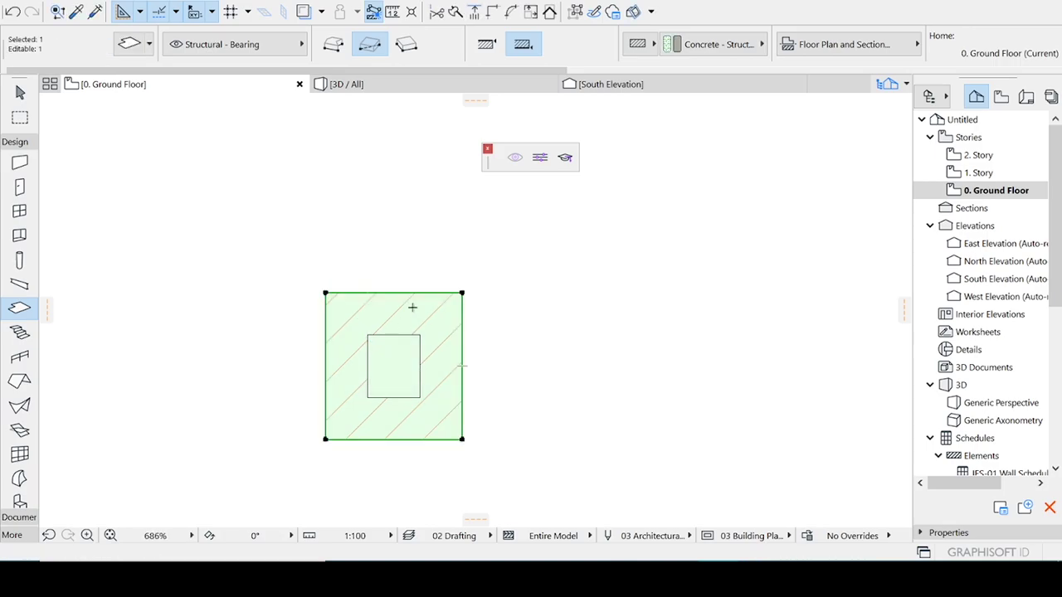
click(420, 292)
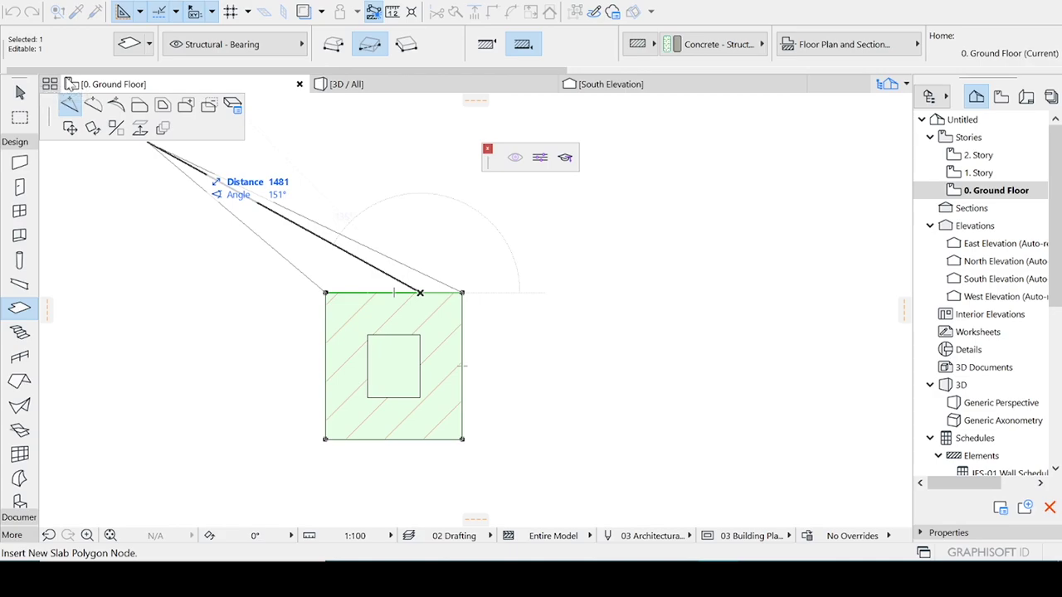
click(162, 104)
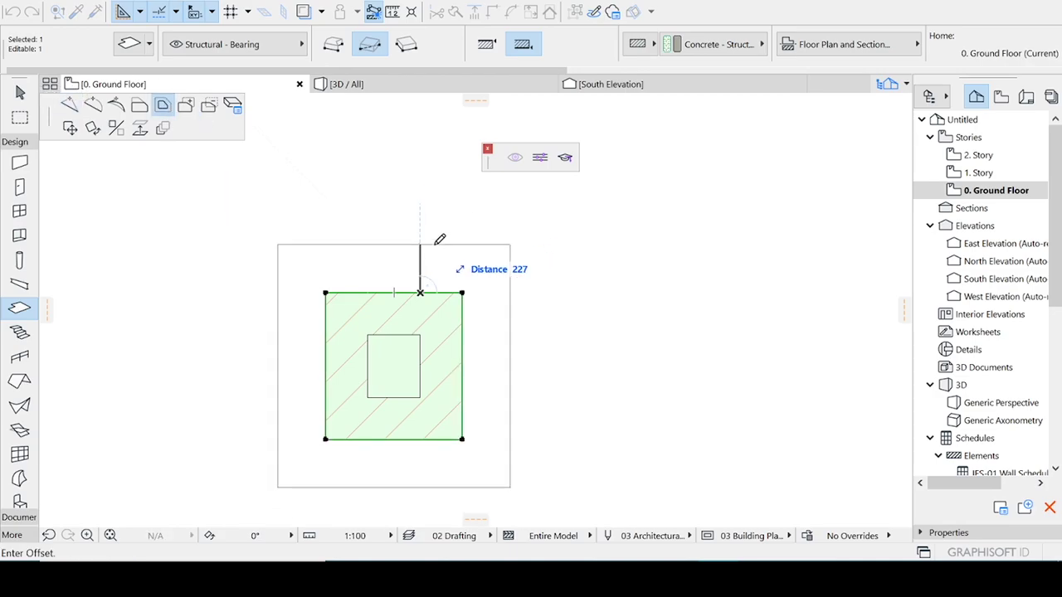
text(50)
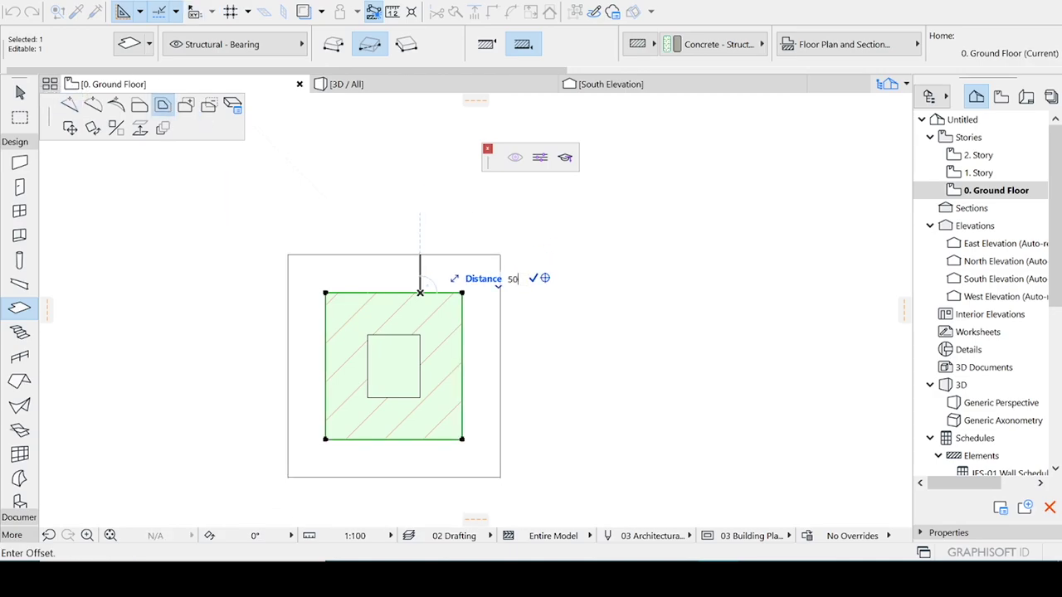
key(Return)
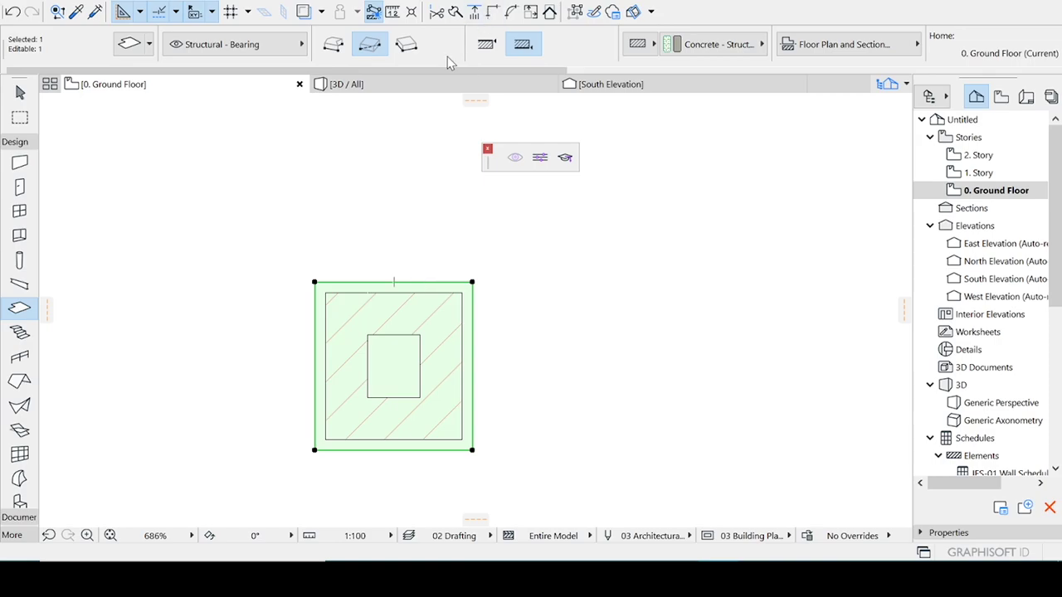
Step: Select the pier and its cap in the 3D view and start saving the selection as a Railing Post, accepting the top view for the plan
click(425, 87)
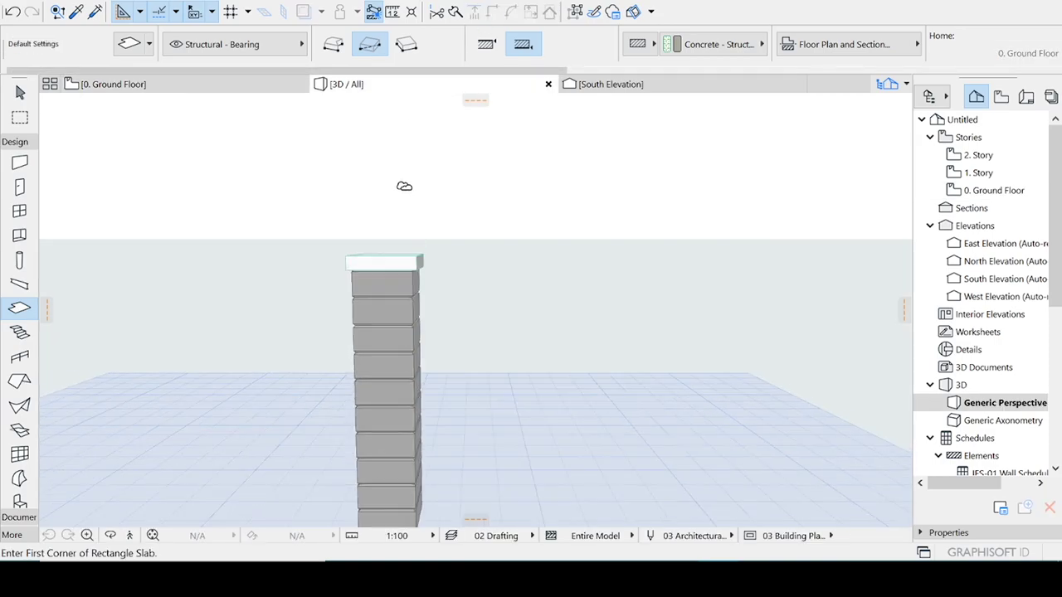
shift+middle_drag(445, 248, 412, 240)
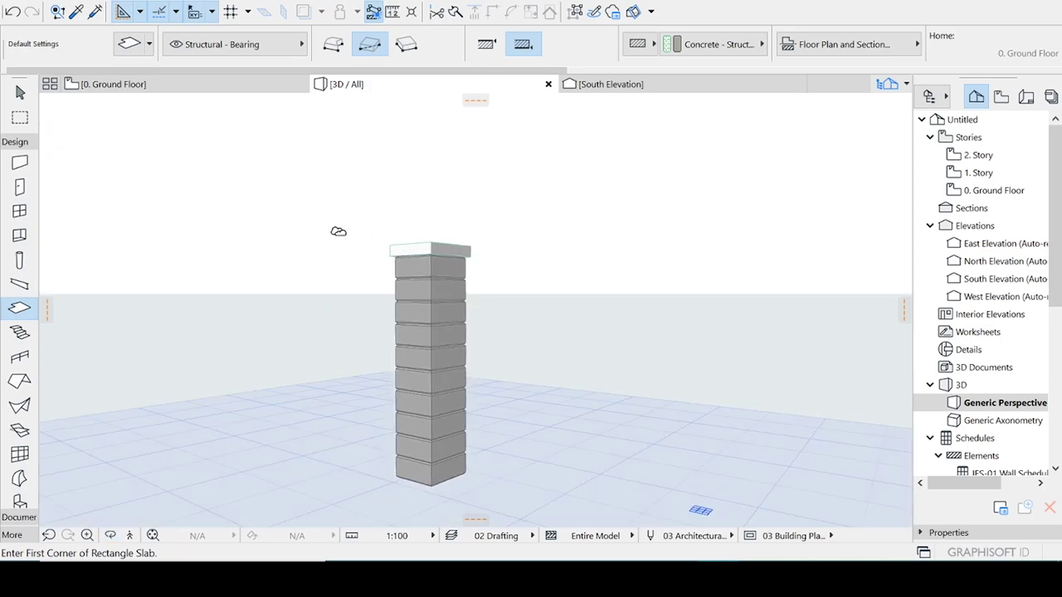
key(Escape)
mouse_move(327, 187)
mouse_down()
mouse_move(478, 481)
mouse_move(511, 505)
mouse_up()
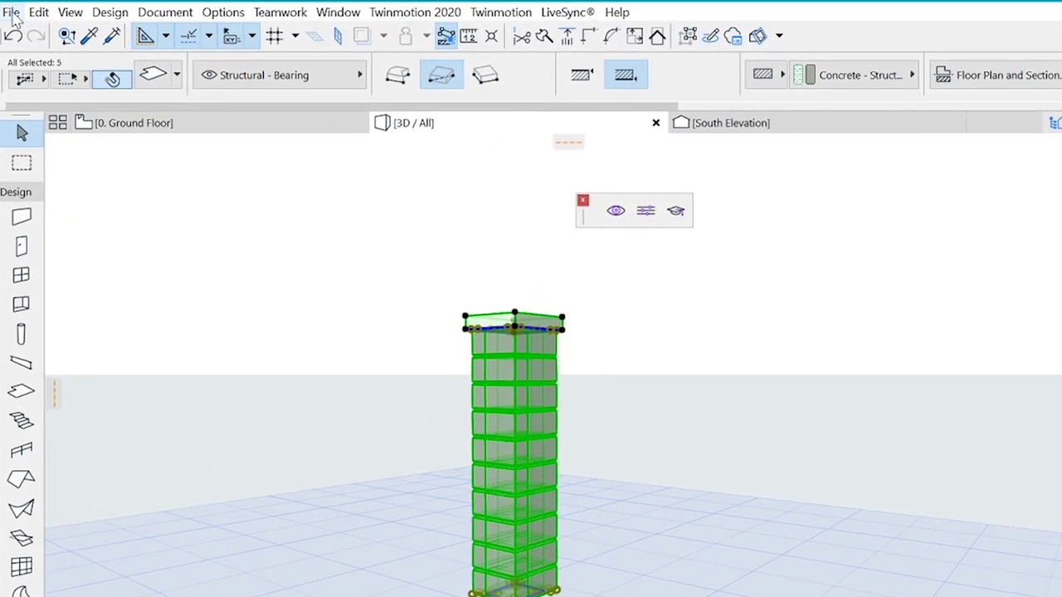
click(9, 5)
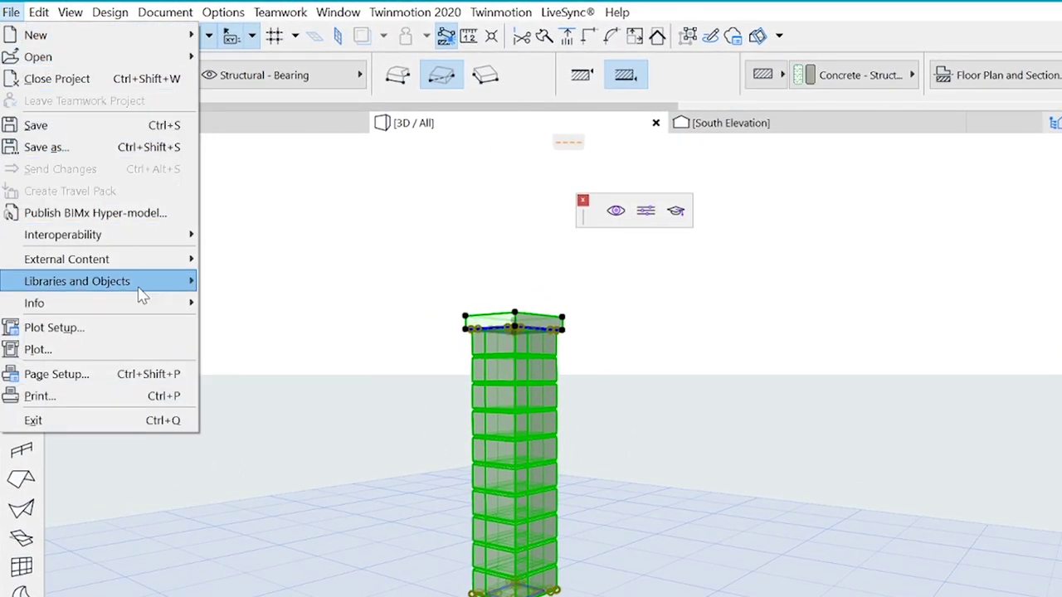
mouse_move(142, 295)
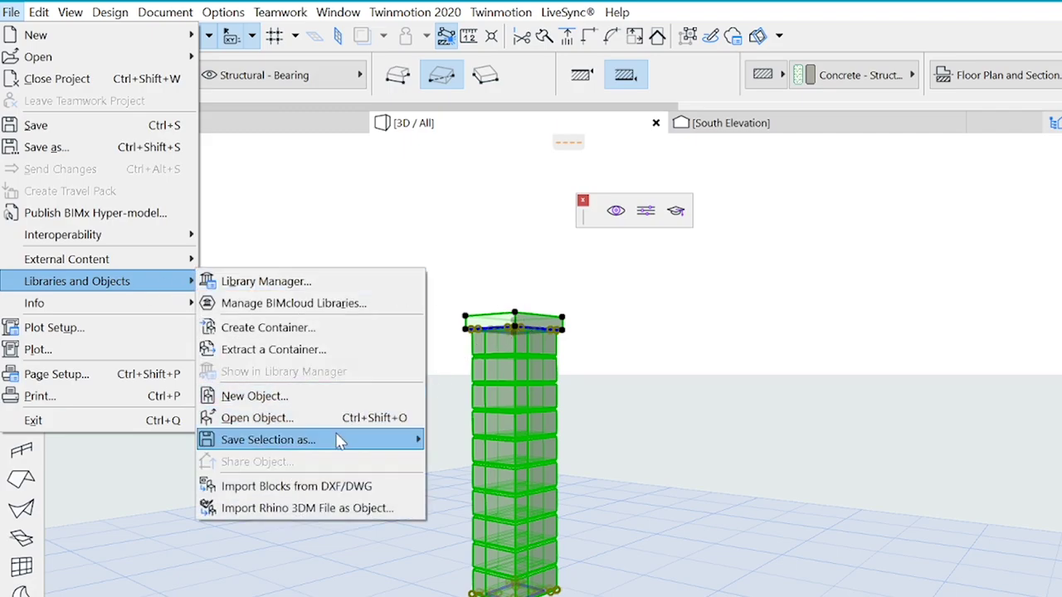
mouse_move(336, 441)
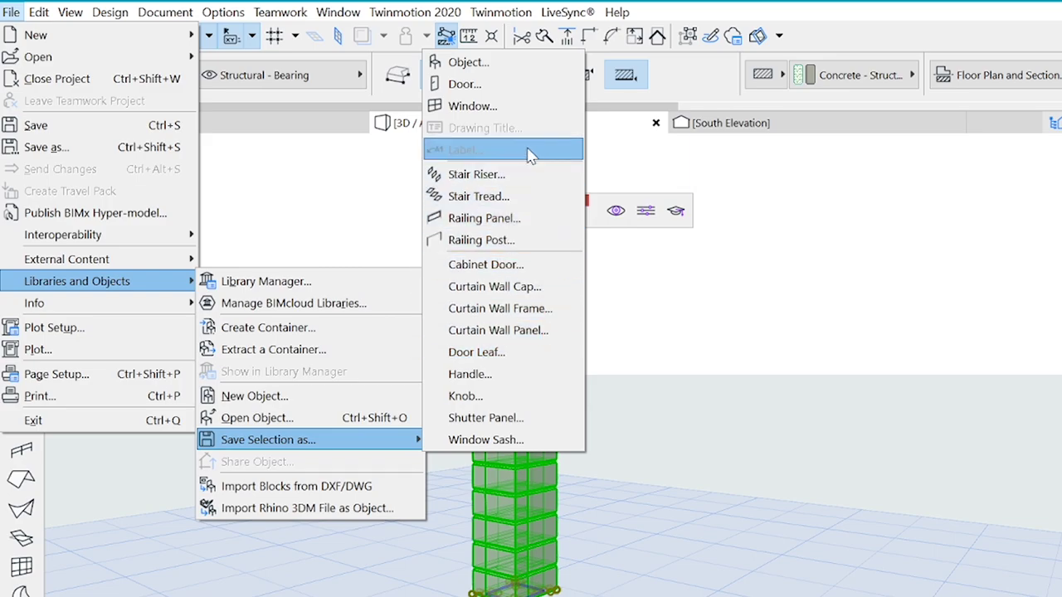
click(513, 239)
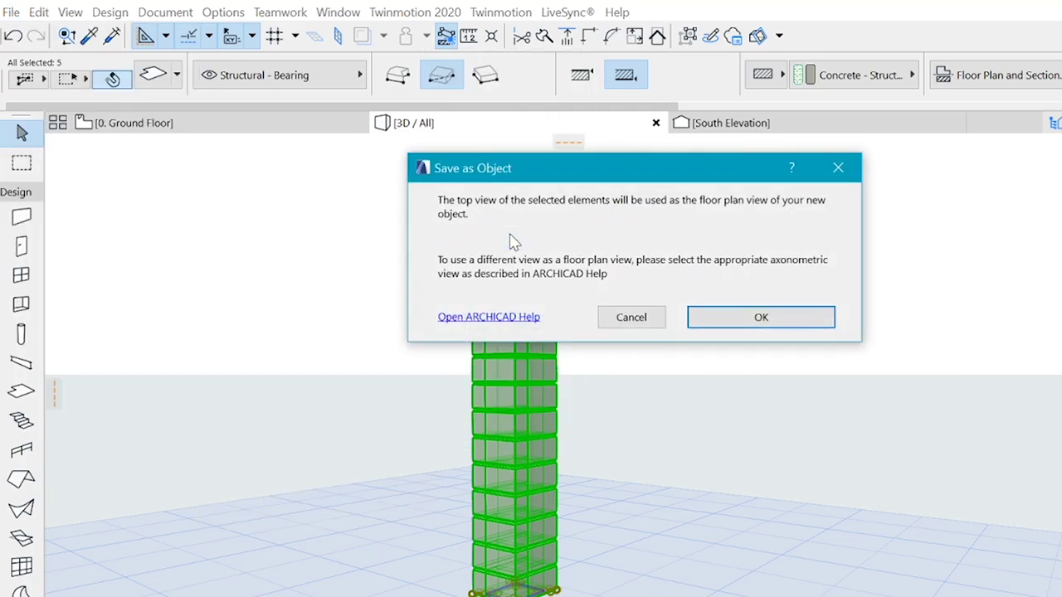
click(775, 329)
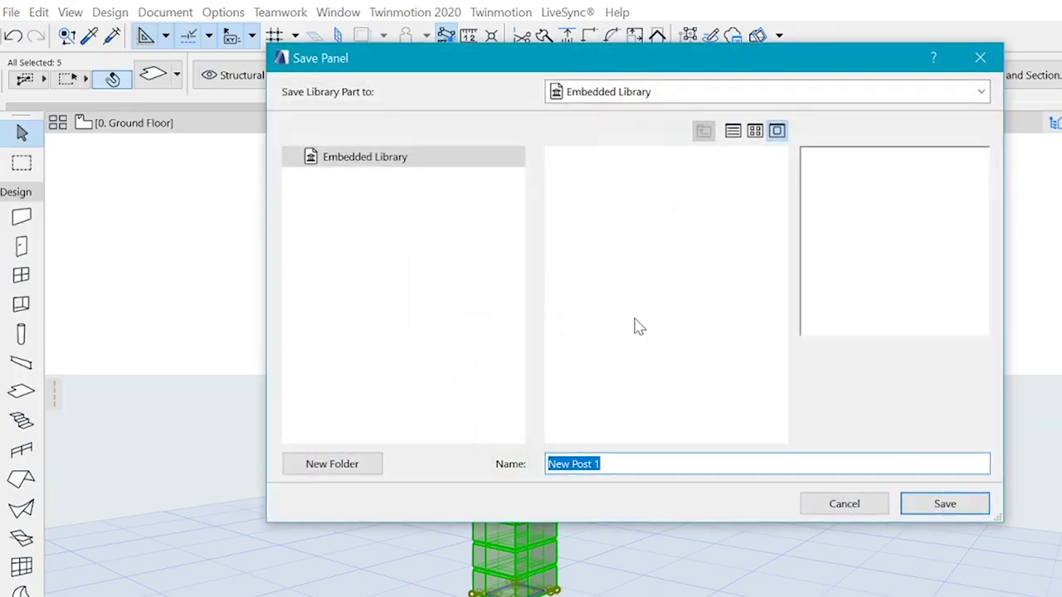
Step: Save the railing post as Boundary post in the Embedded Library, accept its basic settings and clear the selection
text(Boundary post)
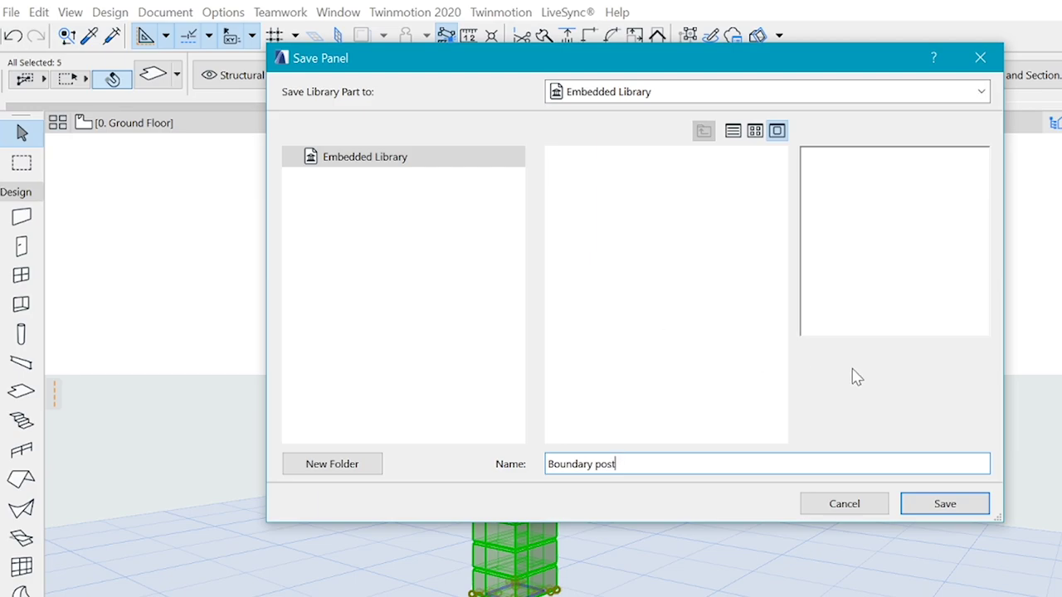
click(946, 503)
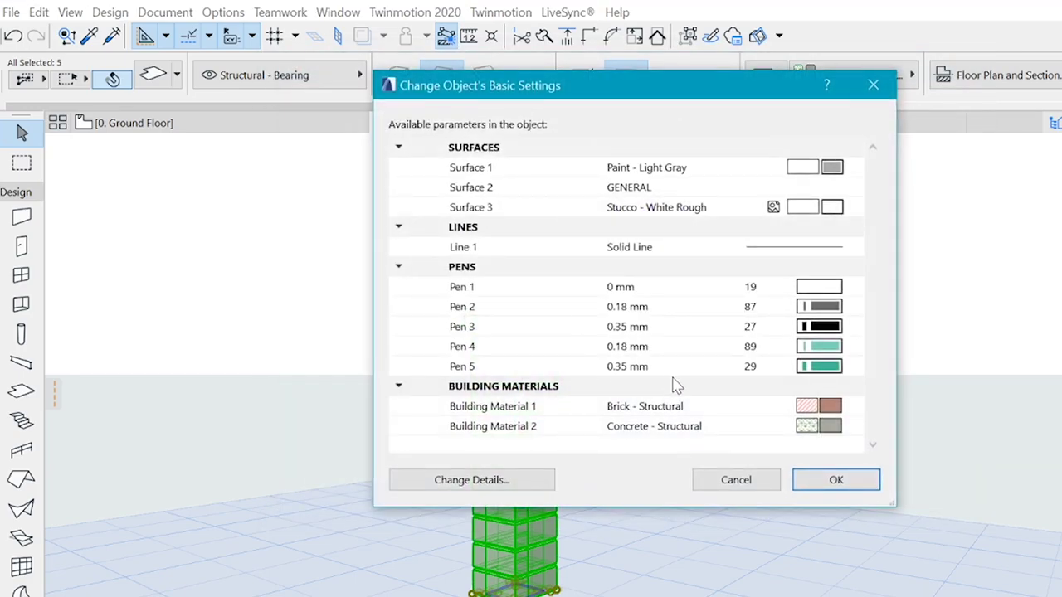
click(834, 481)
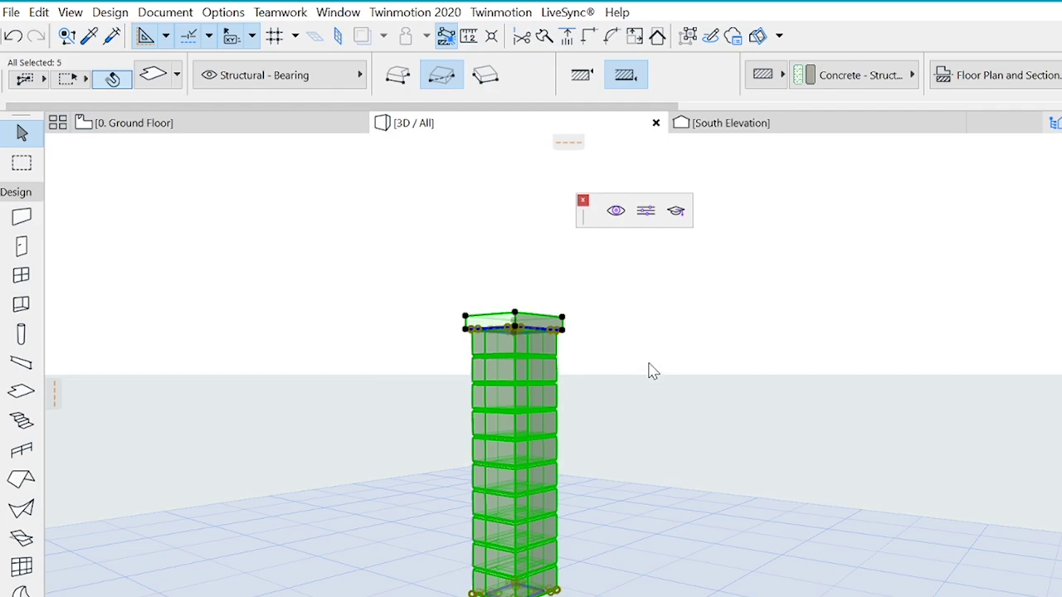
click(672, 340)
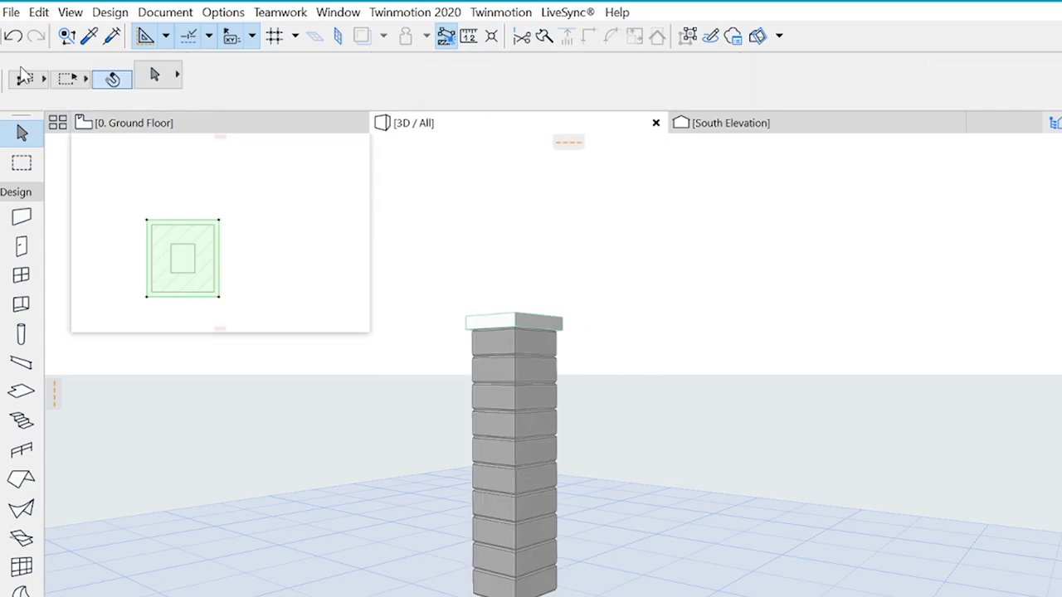
Step: Switch to the Ground Floor plan and open the Railing tool's default settings at the segment level
click(182, 120)
click(683, 368)
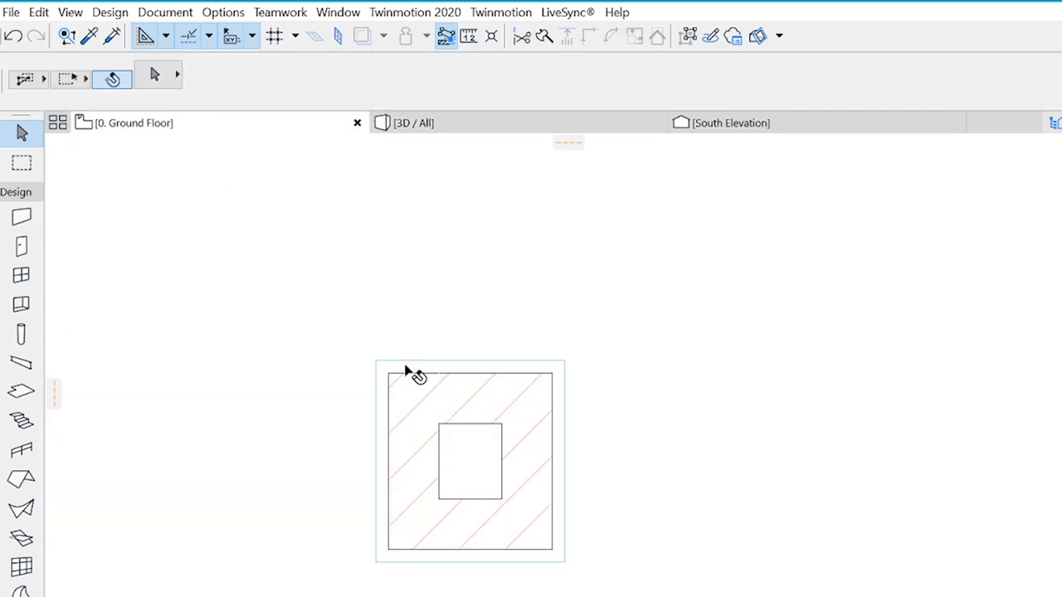
scroll(452, 390, down, 5)
scroll(481, 375, down, 3)
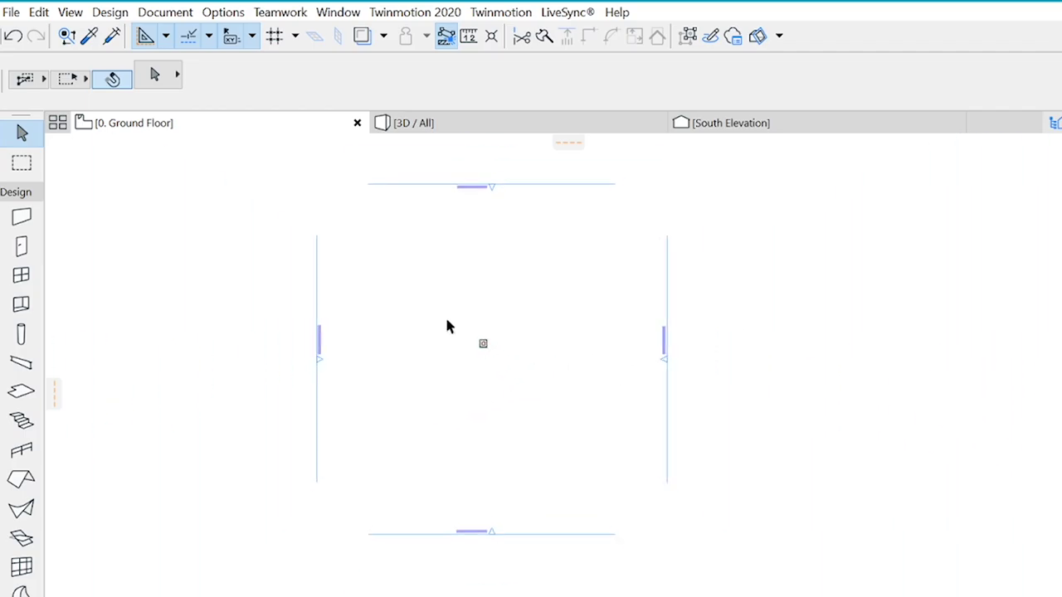
scroll(459, 398, up, 2)
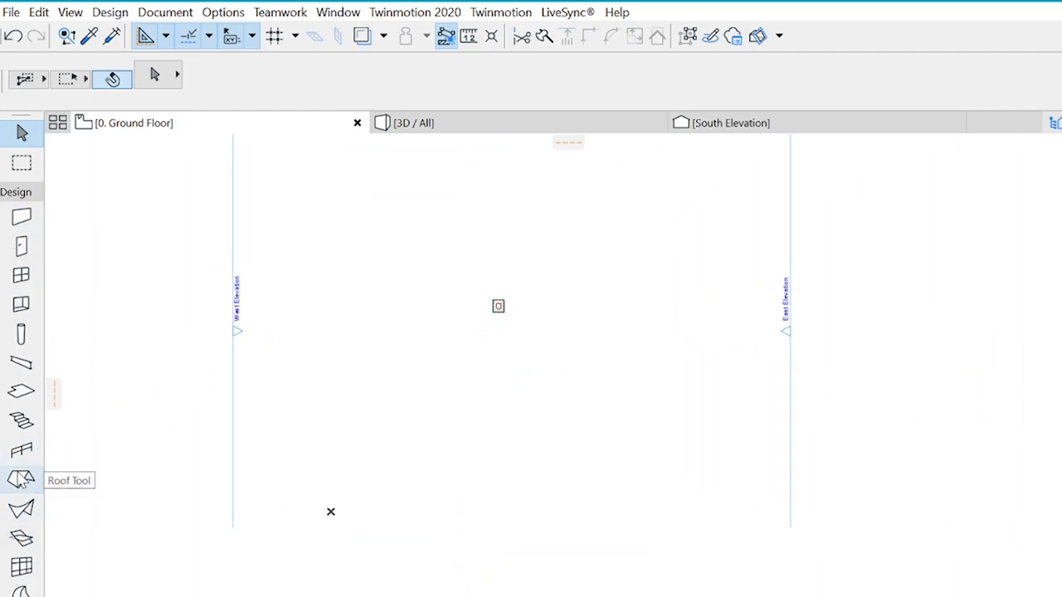
click(21, 450)
key(ctrl+t)
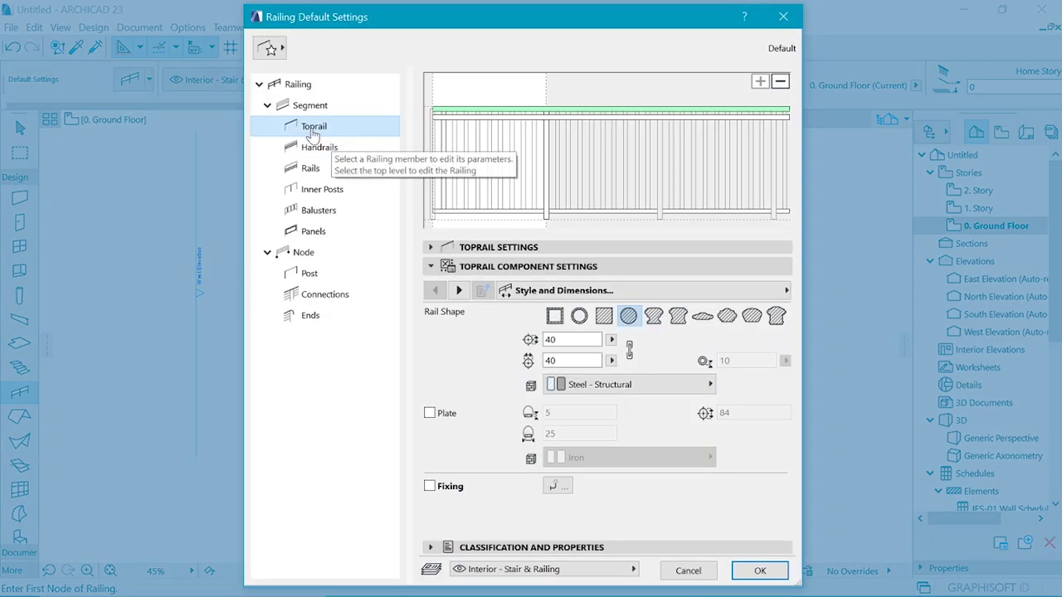
click(311, 108)
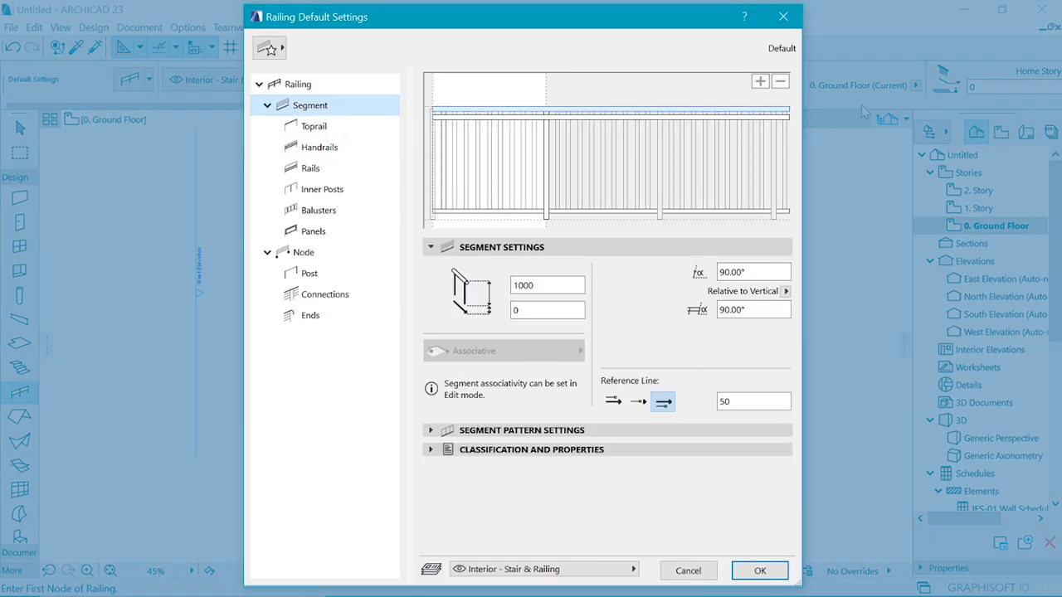
Step: Remove the toprail and the handrail from the default railing segment
click(563, 117)
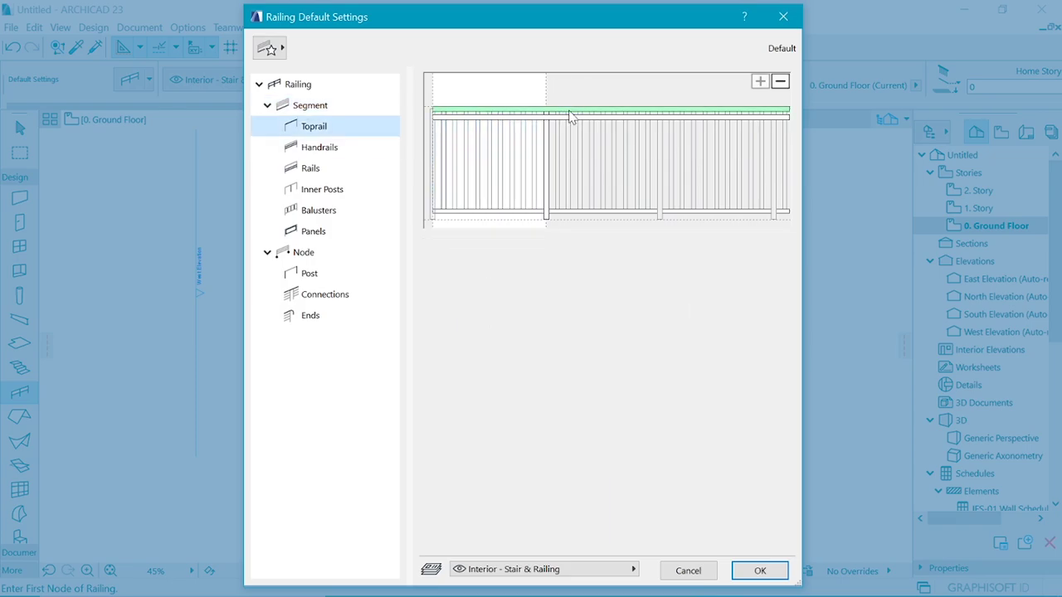
click(781, 82)
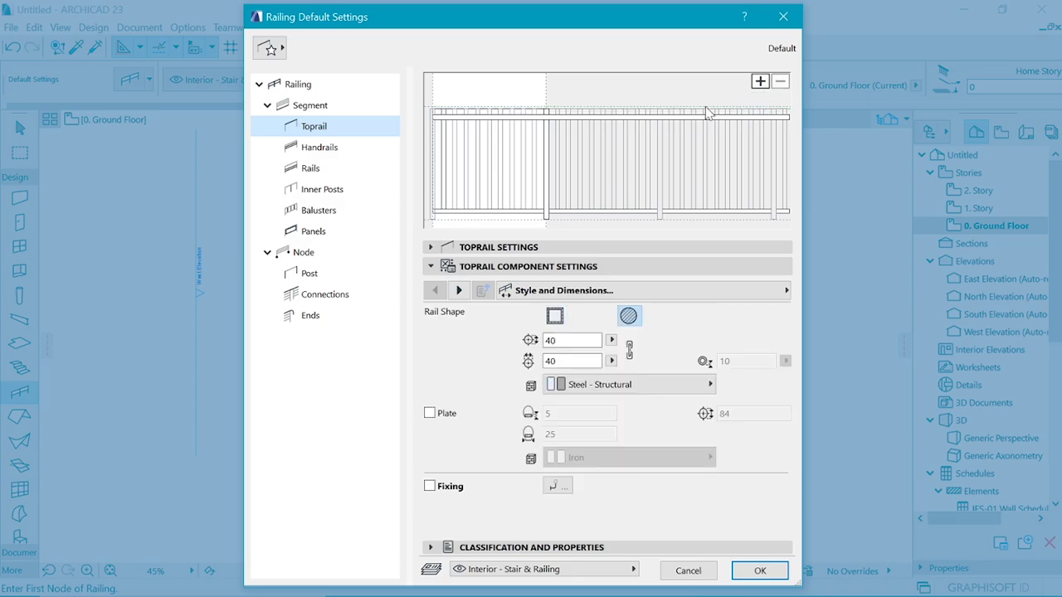
click(533, 125)
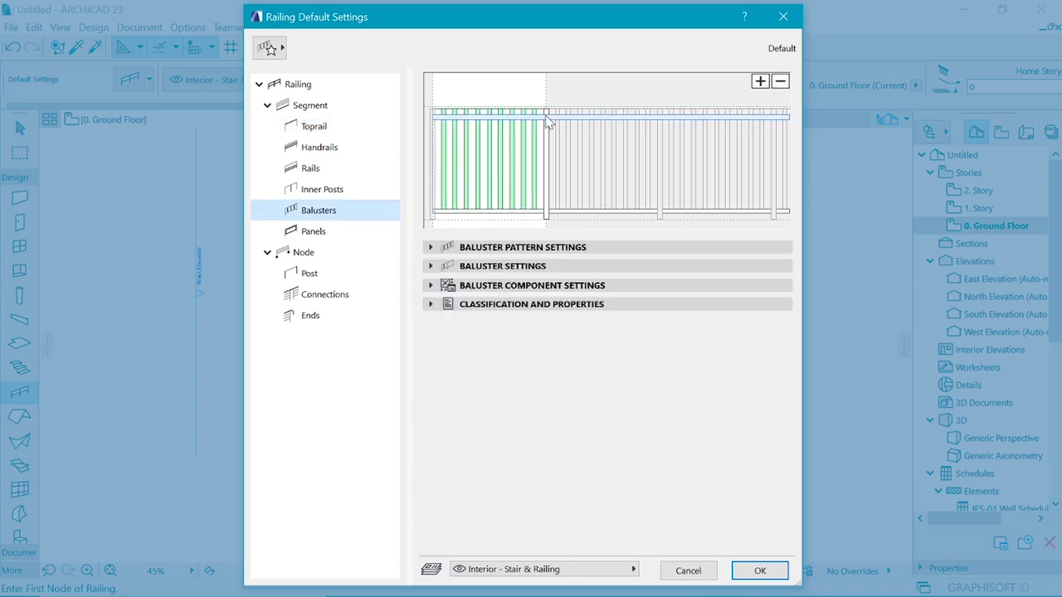
click(547, 119)
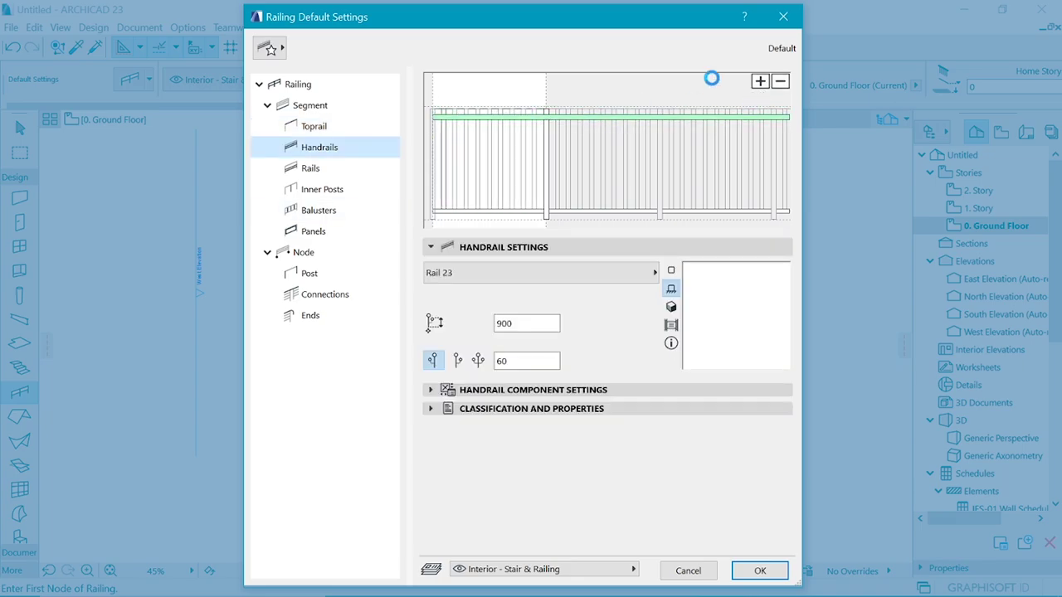
click(781, 82)
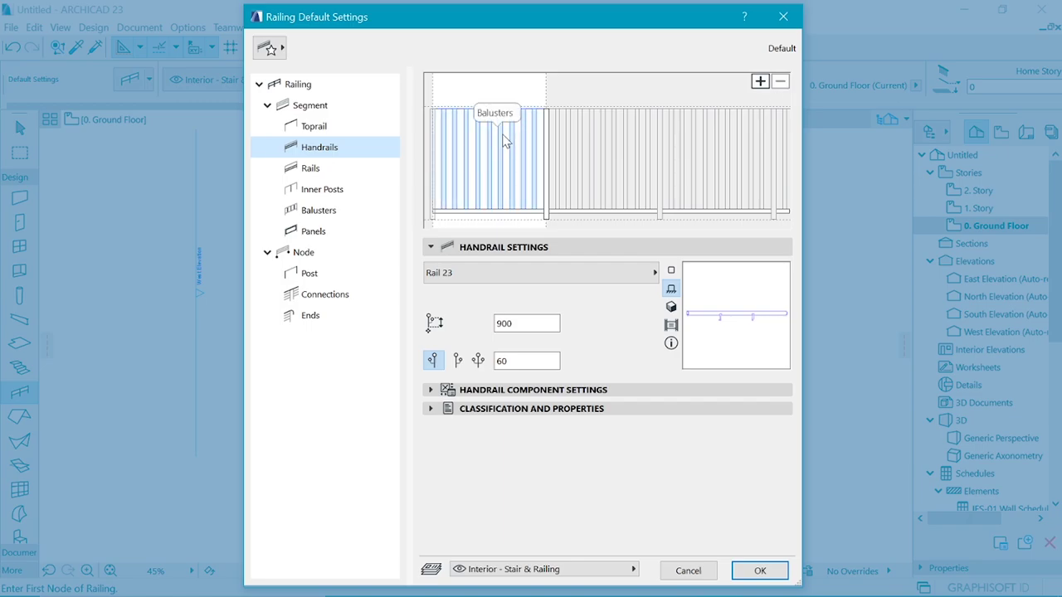
Step: Remove the balusters and the lower rail from the default railing segment
click(505, 139)
click(781, 83)
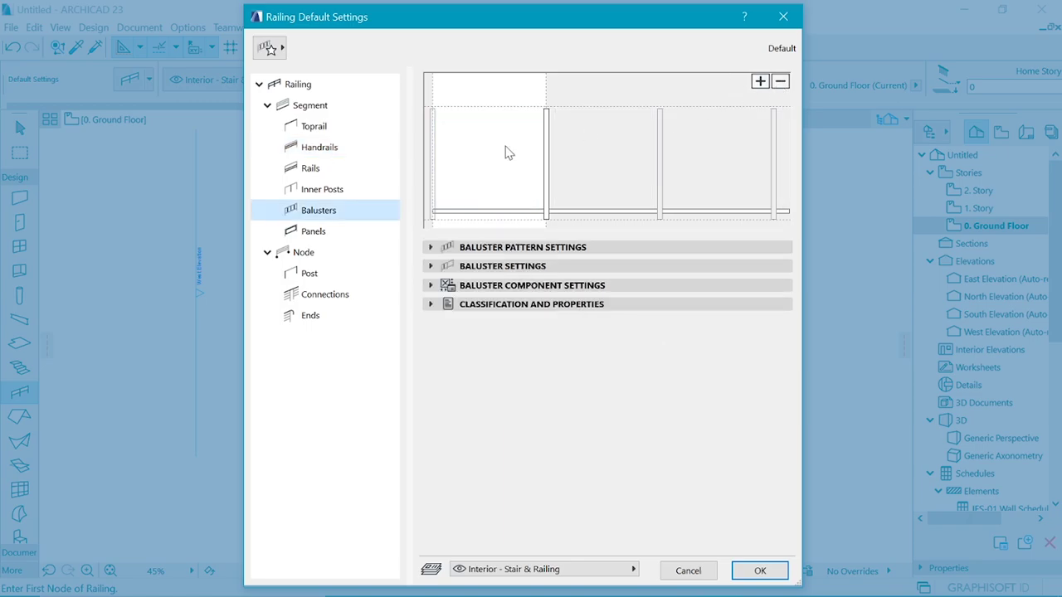
click(512, 212)
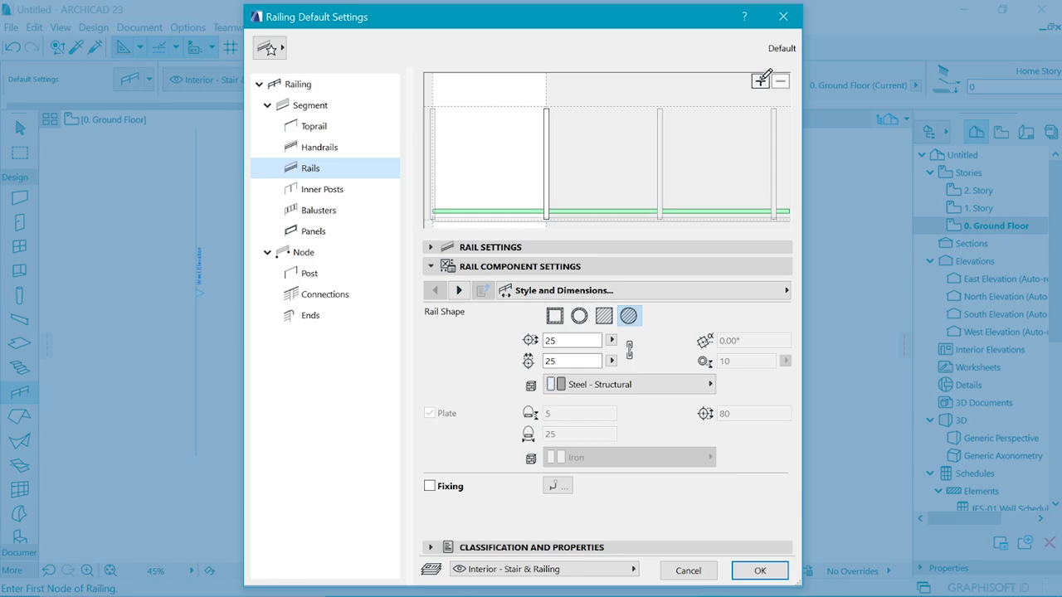
click(778, 83)
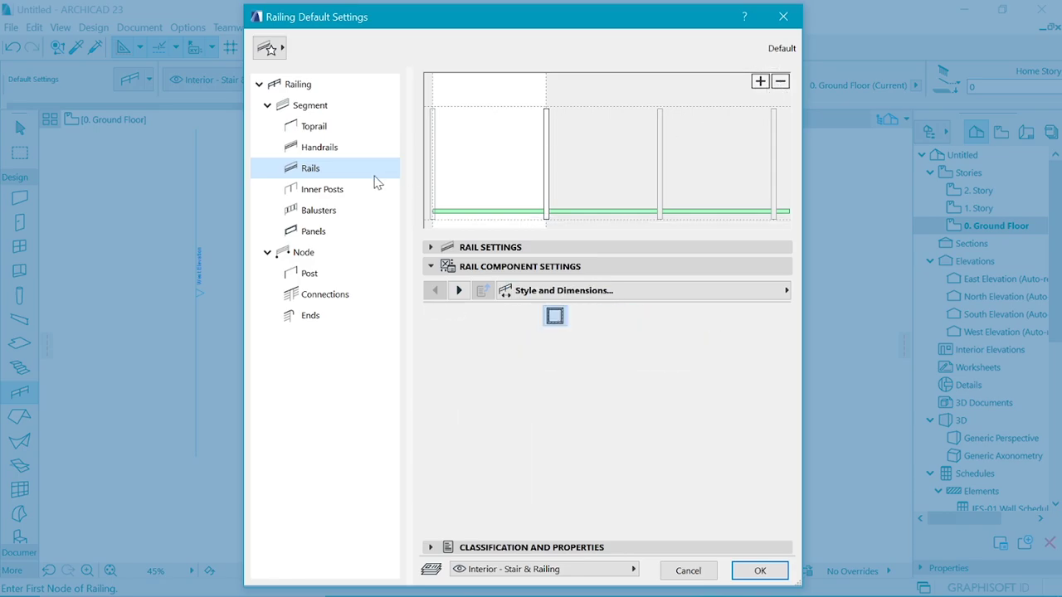
Step: Set the railing segment's height to 3000
click(332, 109)
double_click(531, 284)
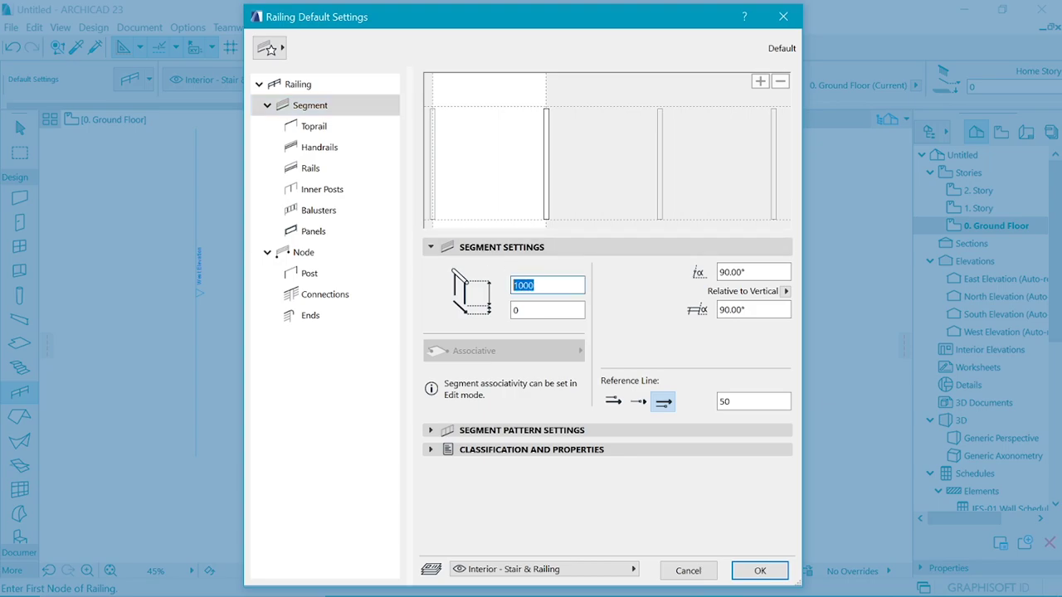
text(3000)
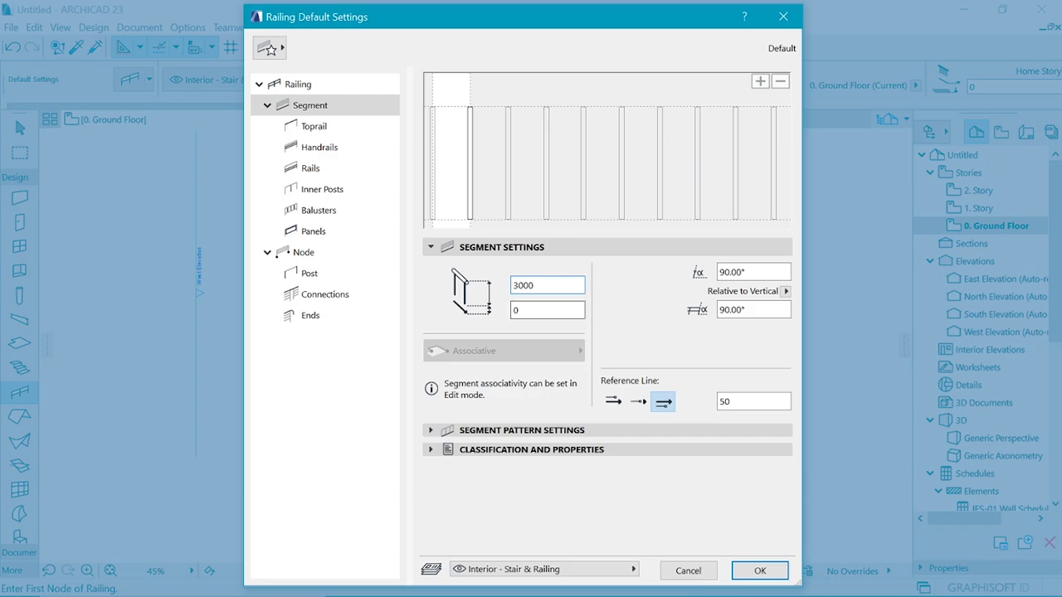
click(531, 310)
Step: Add a panel to the railing's first bay, between the posts, and select it
click(586, 171)
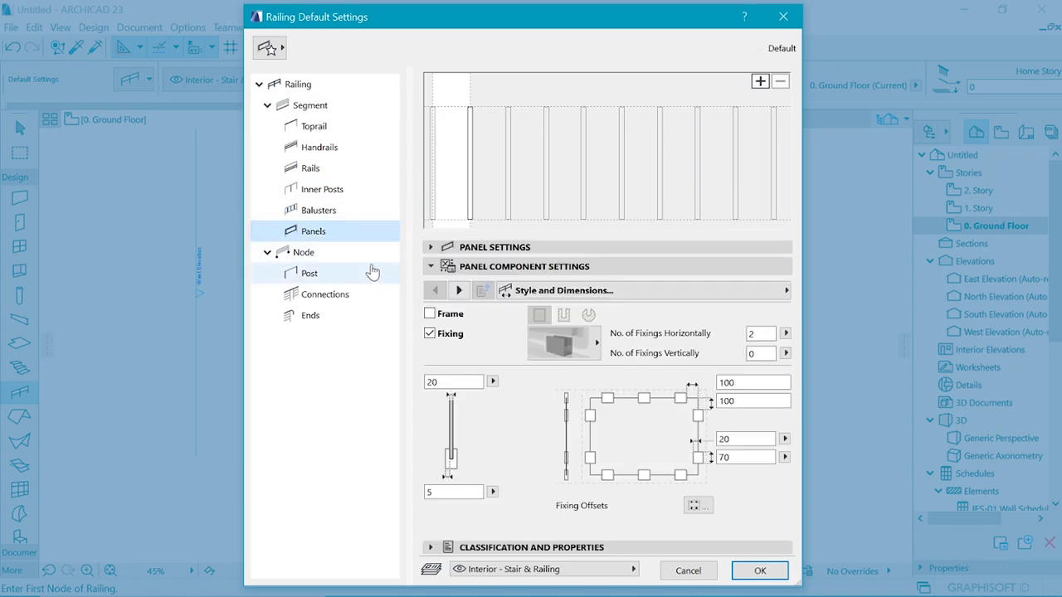
click(760, 81)
click(452, 175)
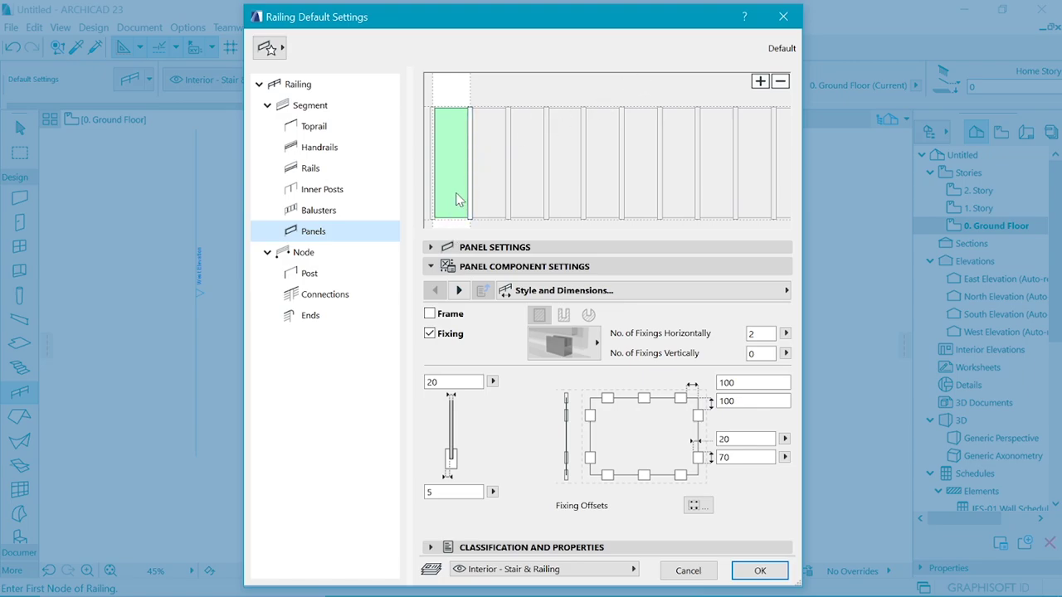
click(458, 198)
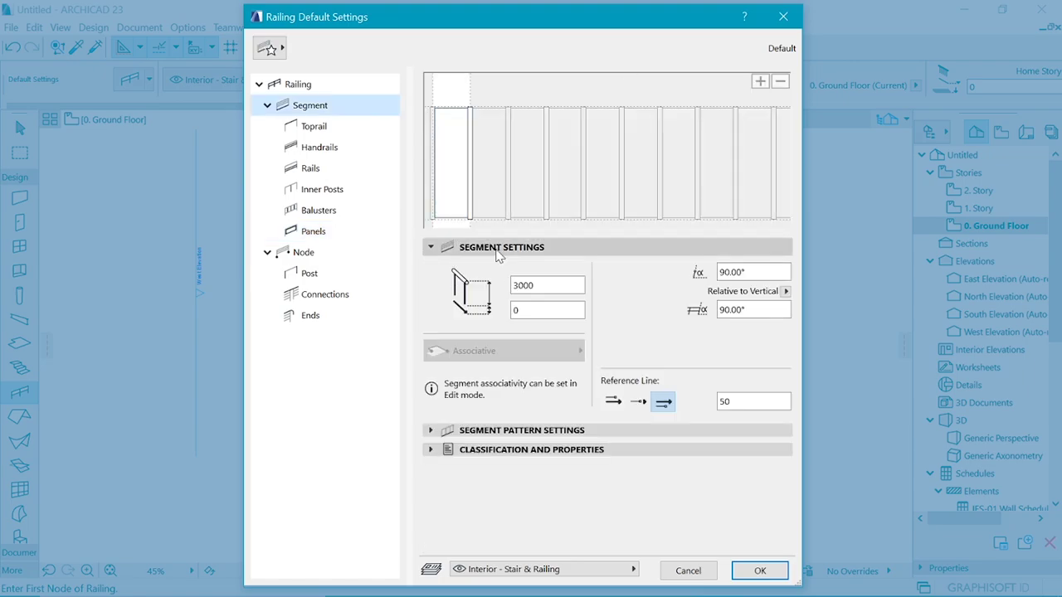
click(462, 198)
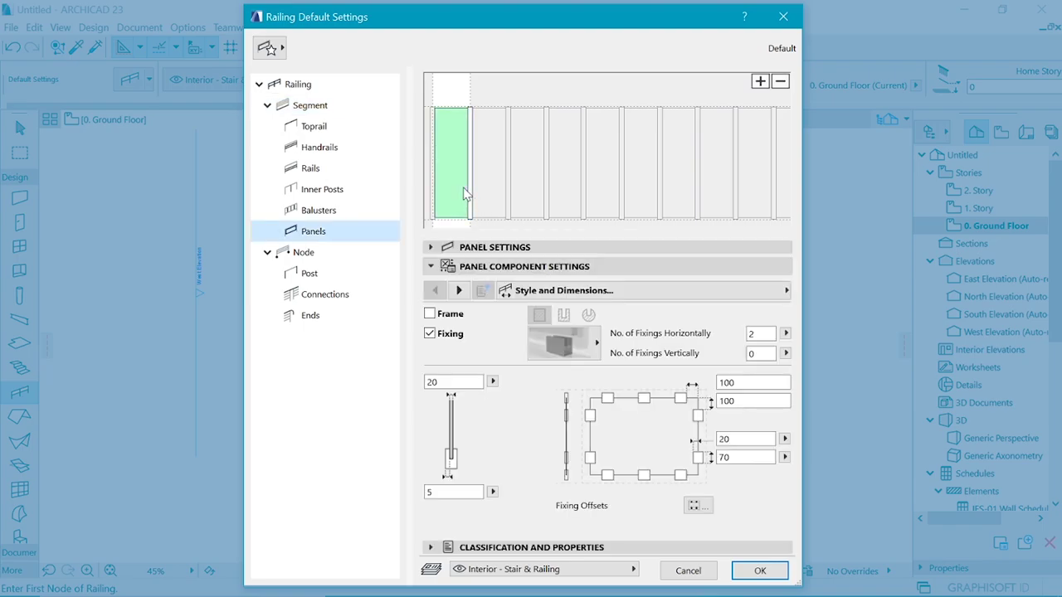
Step: Turn off the panel's fixing and set the panel thickness to 200
click(430, 335)
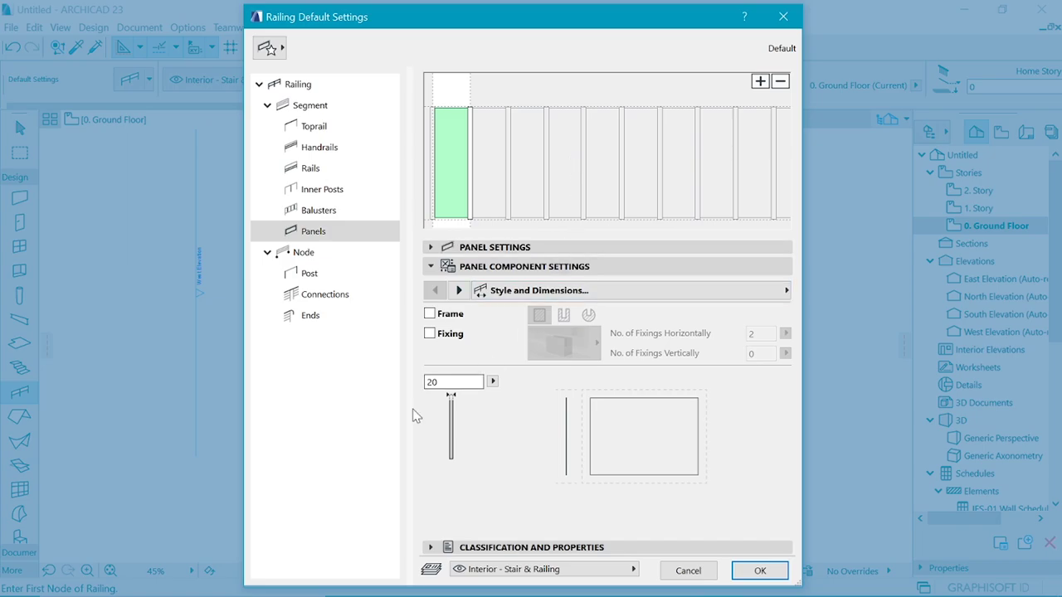
click(452, 382)
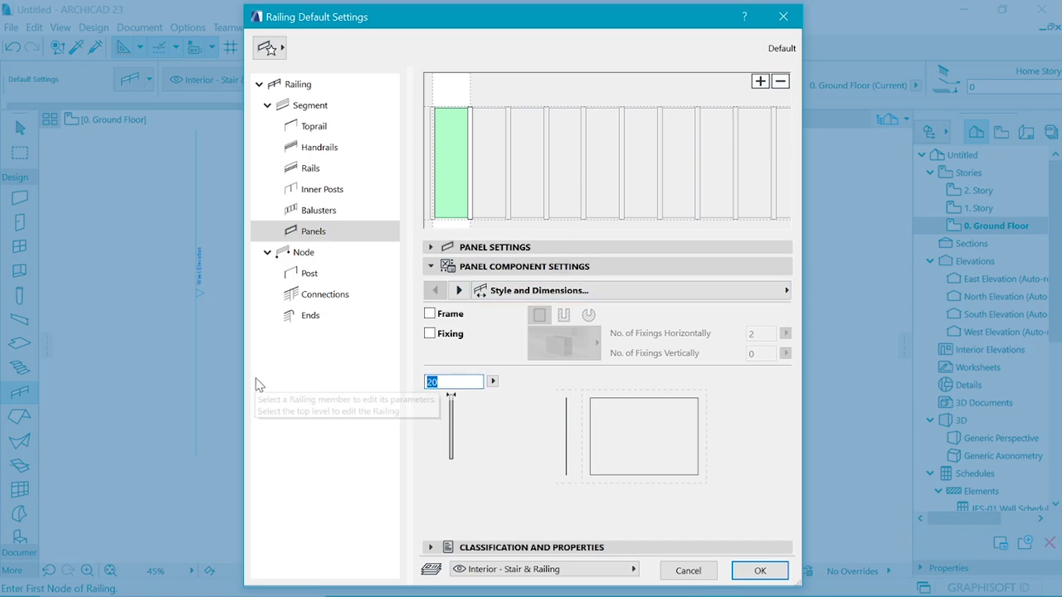
text(200)
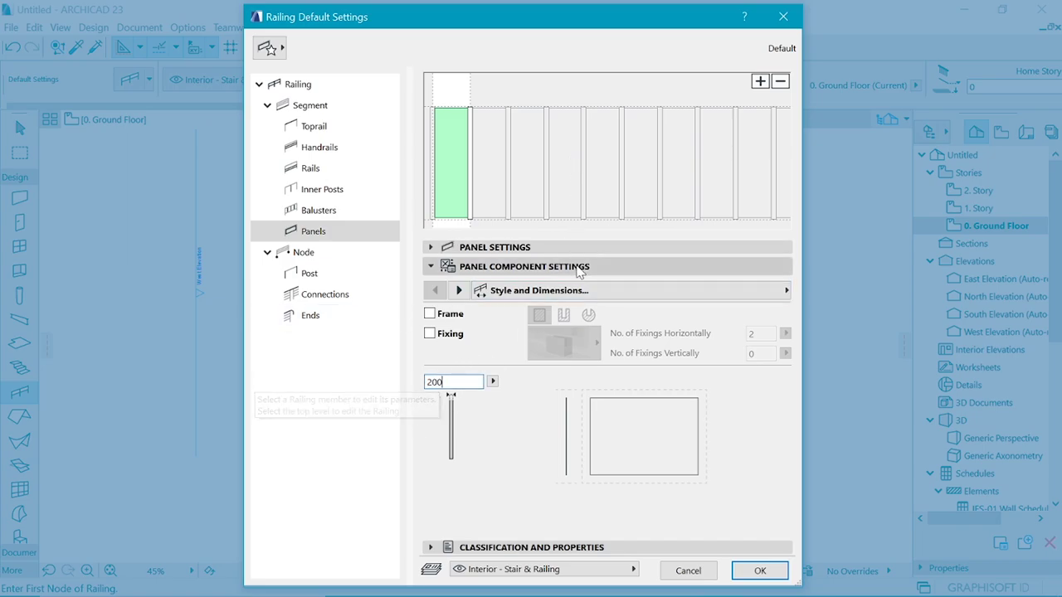
Step: Override the panel's surface with Floorboards - 03 in its 3D representation settings
click(585, 297)
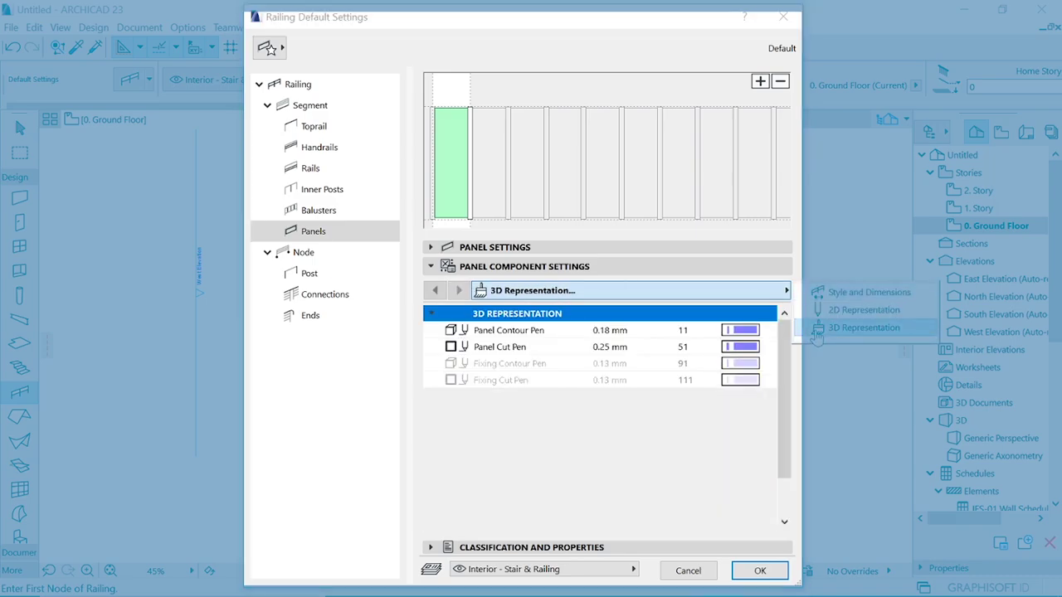
click(788, 332)
scroll(674, 490, down, 3)
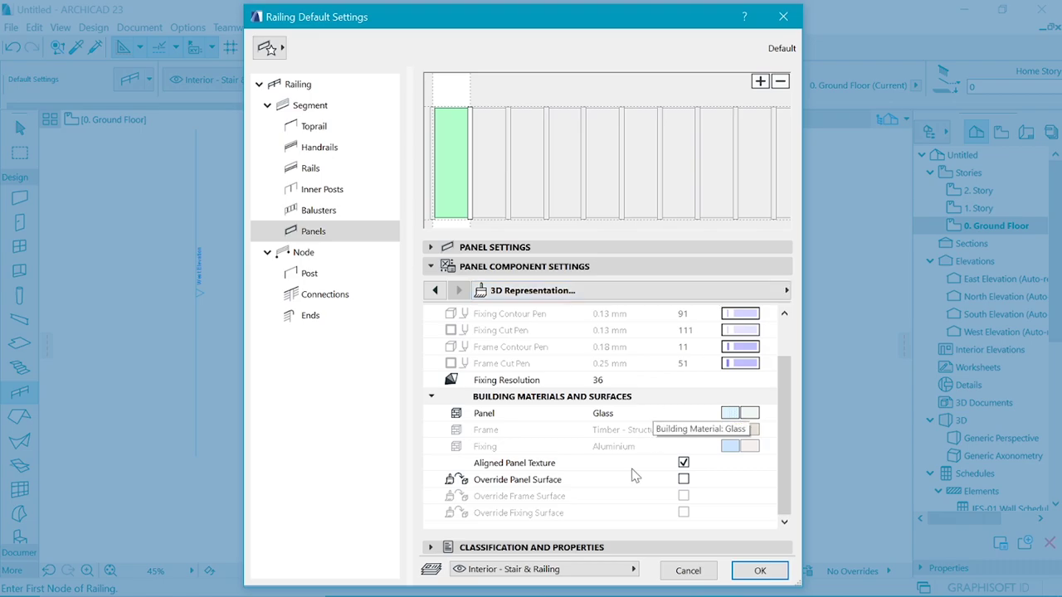
click(684, 480)
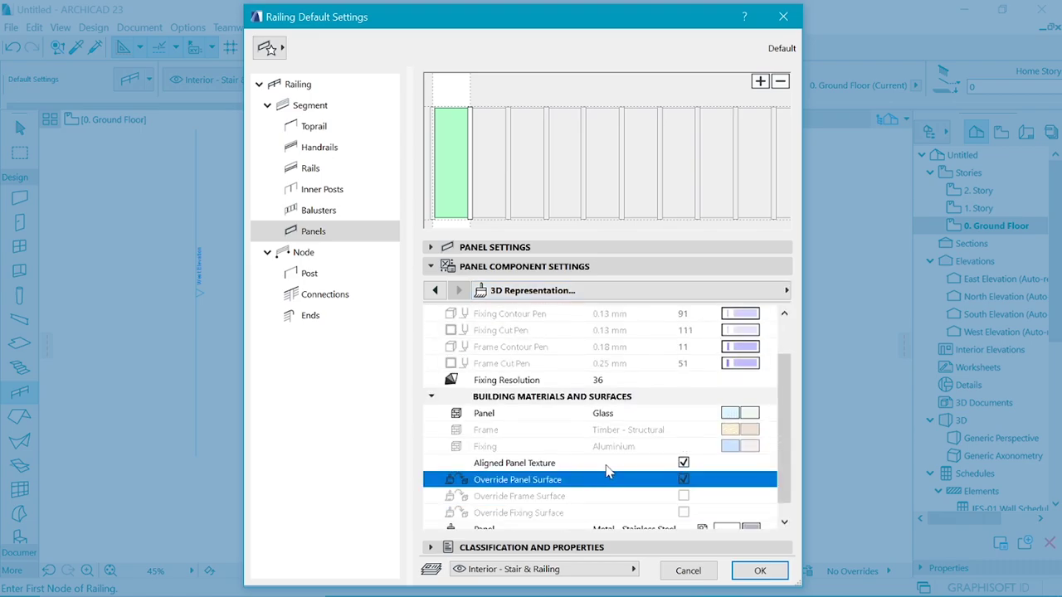
scroll(570, 481, down, 1)
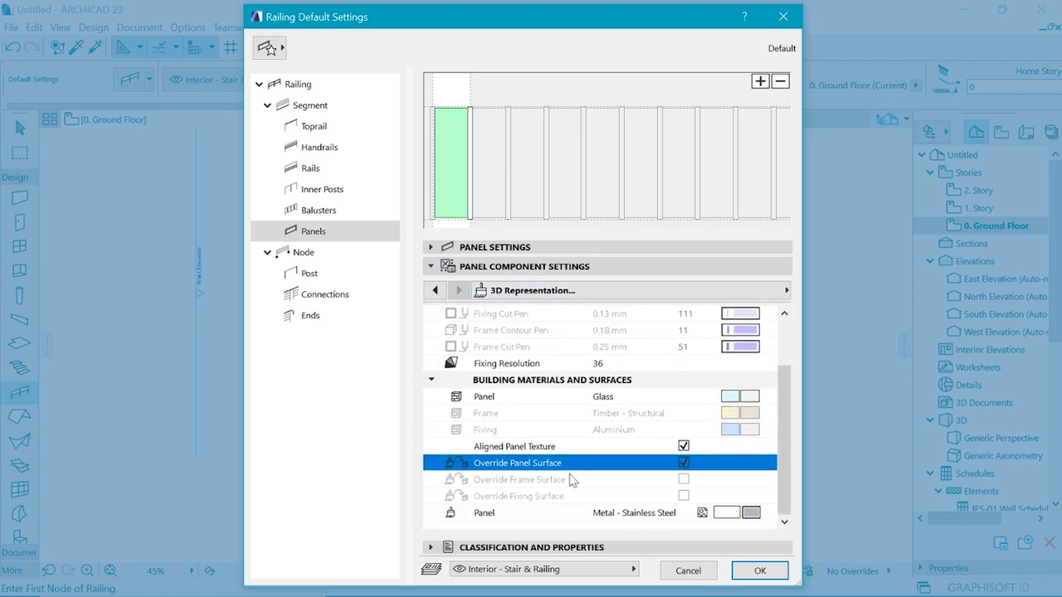
click(751, 512)
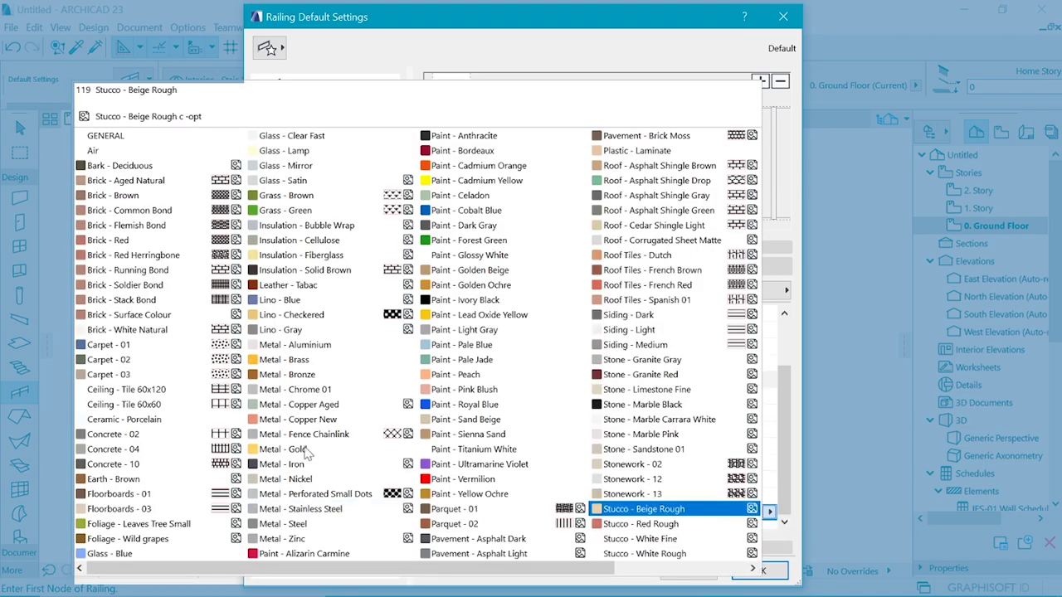
click(137, 508)
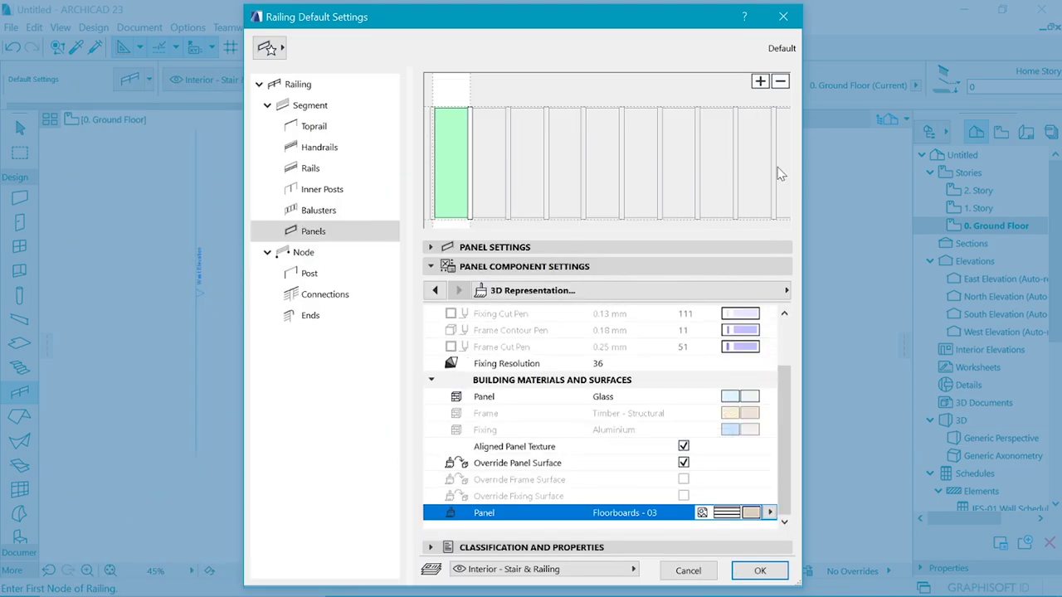
Step: Change the inner post type to the custom Boundary post and set the post spacing to 4000
click(470, 141)
click(622, 279)
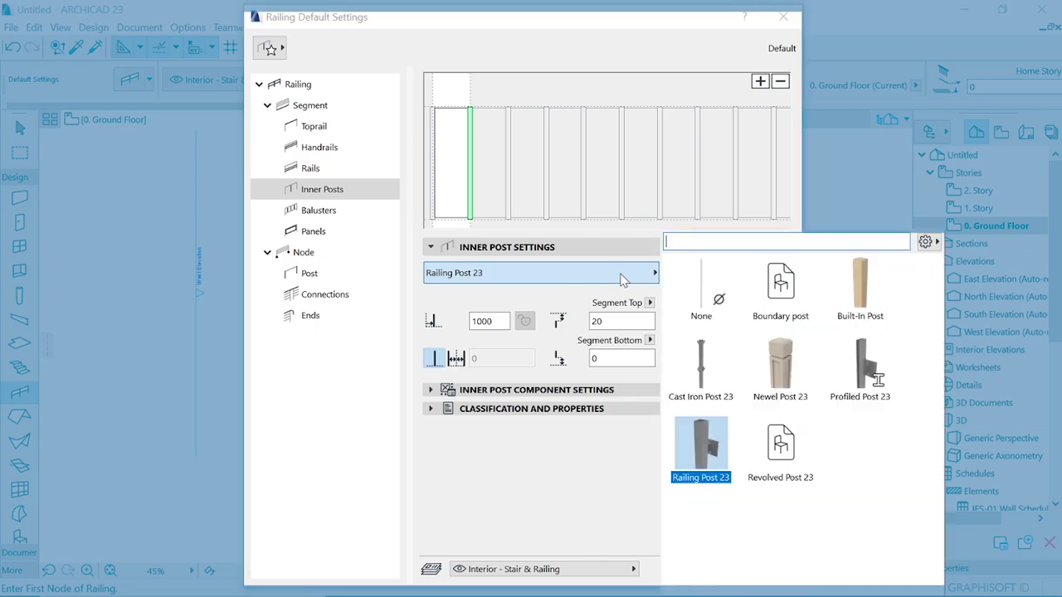
click(785, 304)
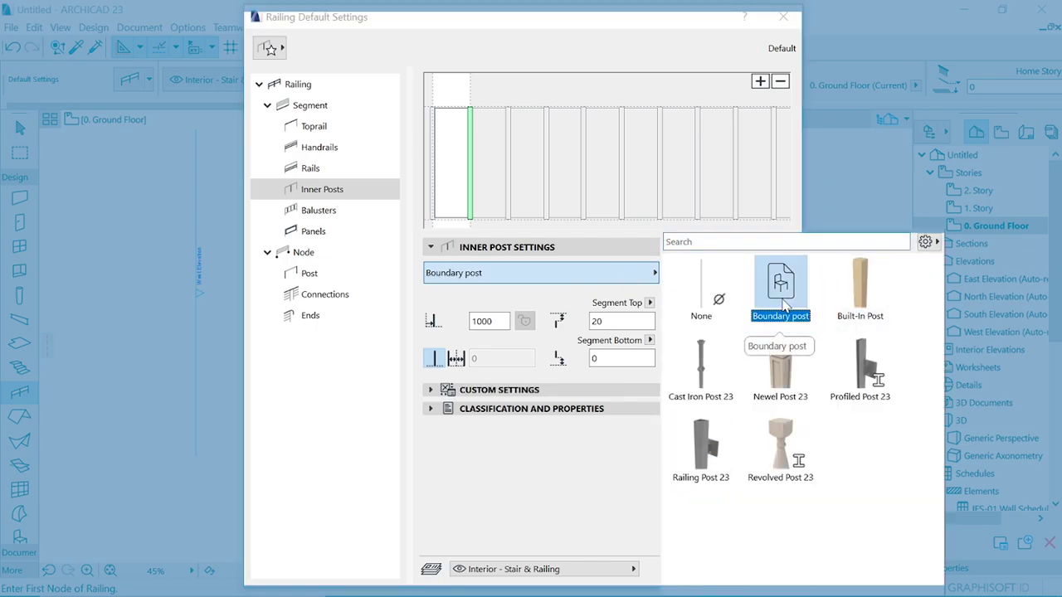
click(544, 378)
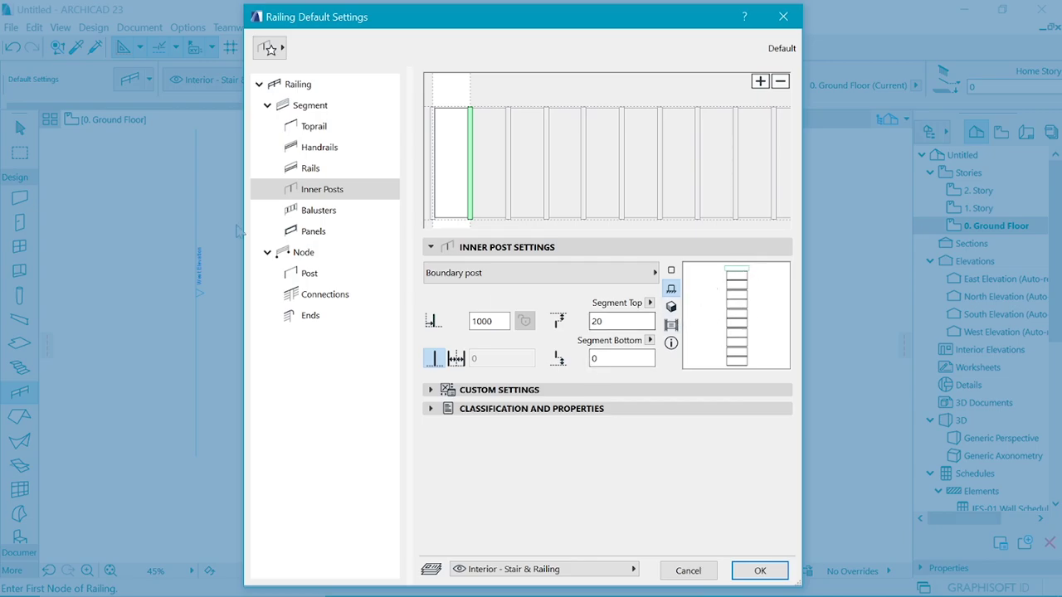
click(490, 321)
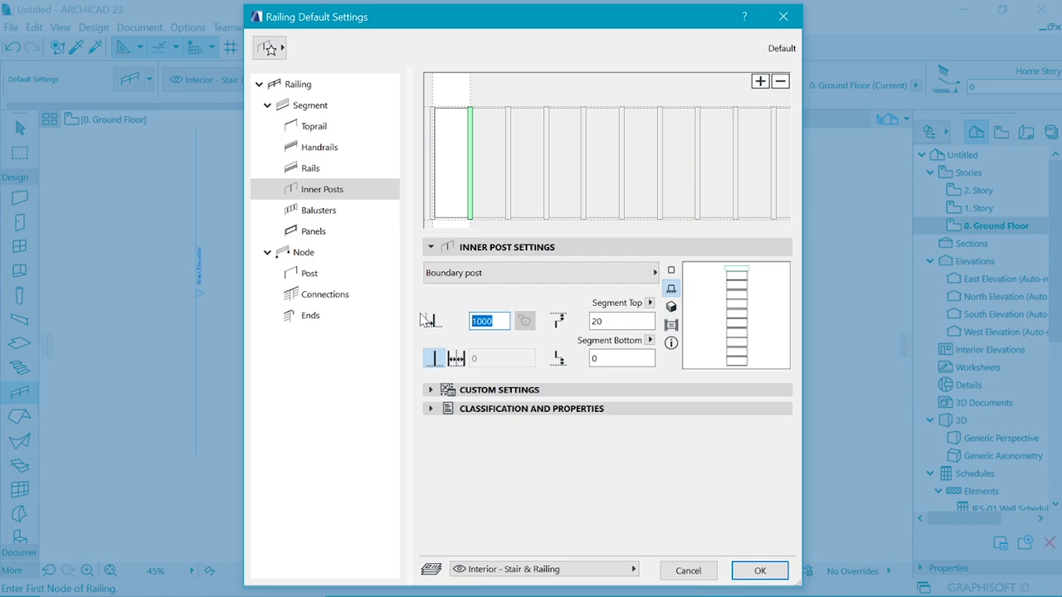
text(40)
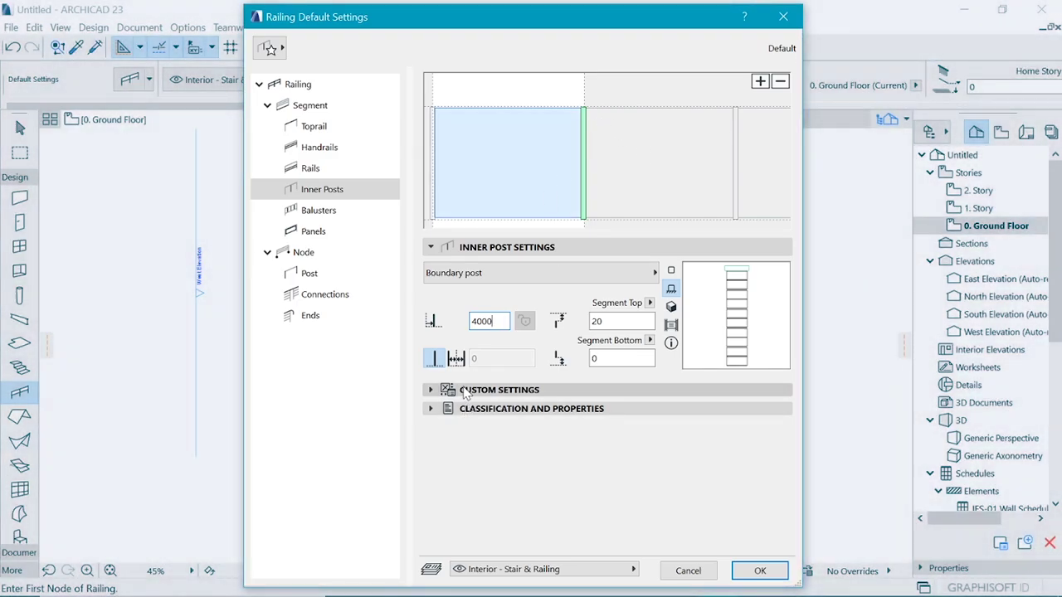
Step: Set the railing panel's offset from the segment top to 300 and from the segment bottom to 0
click(523, 191)
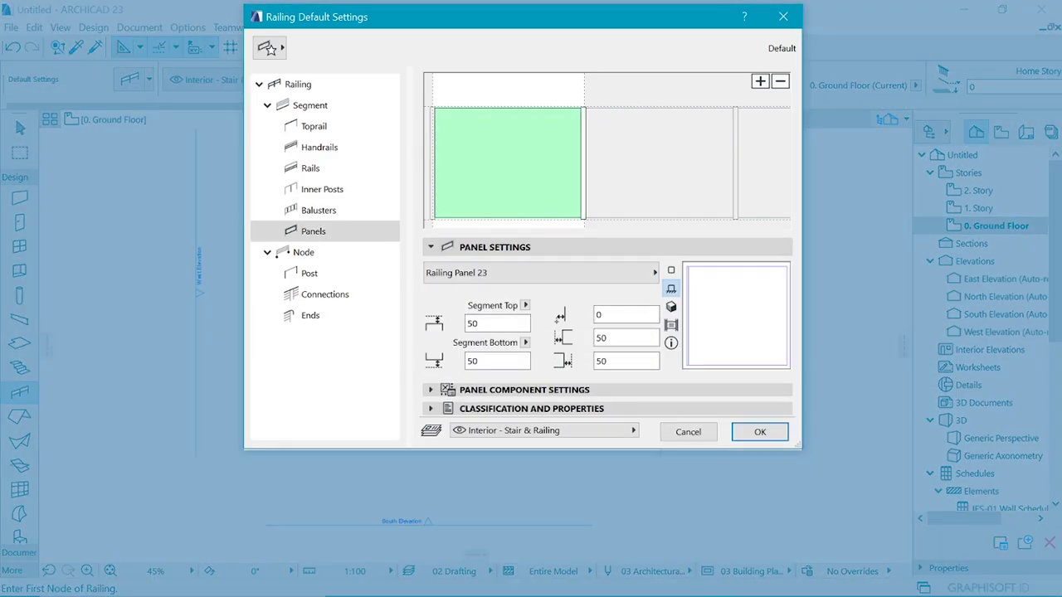
double_click(497, 323)
text(300)
click(491, 357)
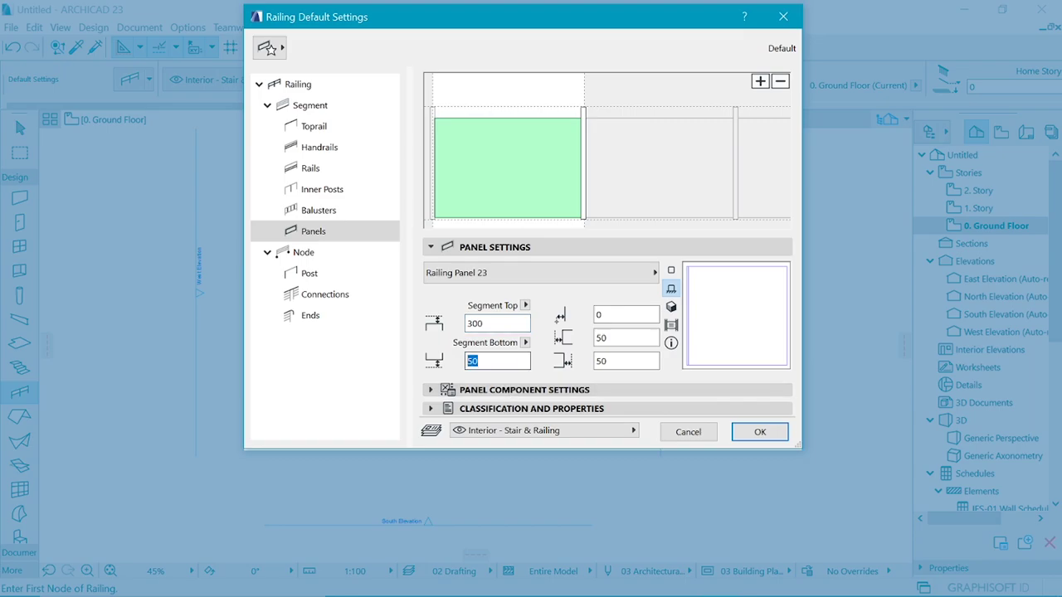
text(0)
Step: Set the panel's horizontal offsets at both ends to 0 and accept the railing default settings
key(Tab)
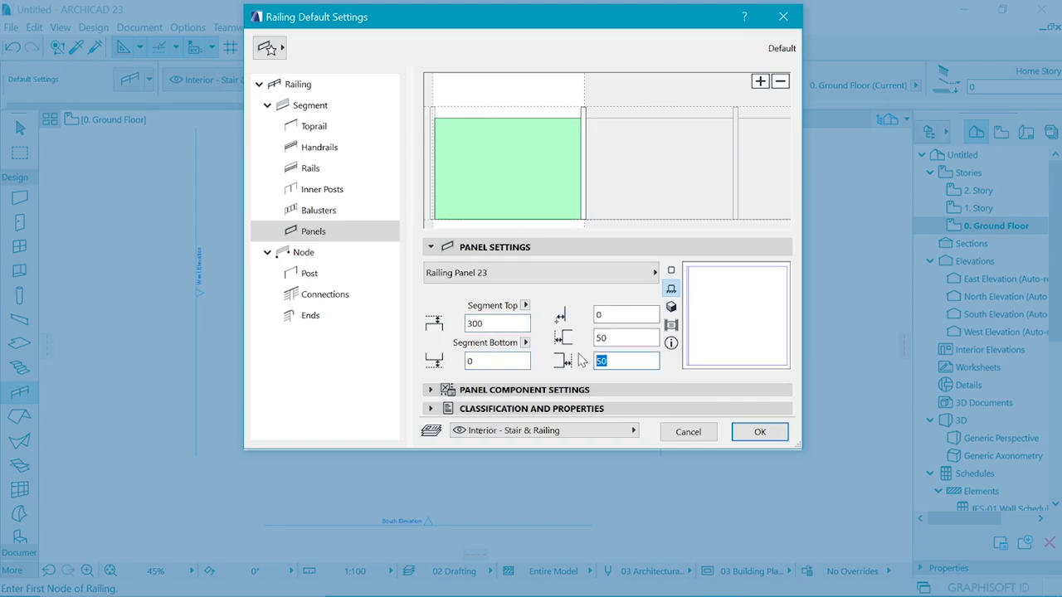
text(0)
double_click(602, 338)
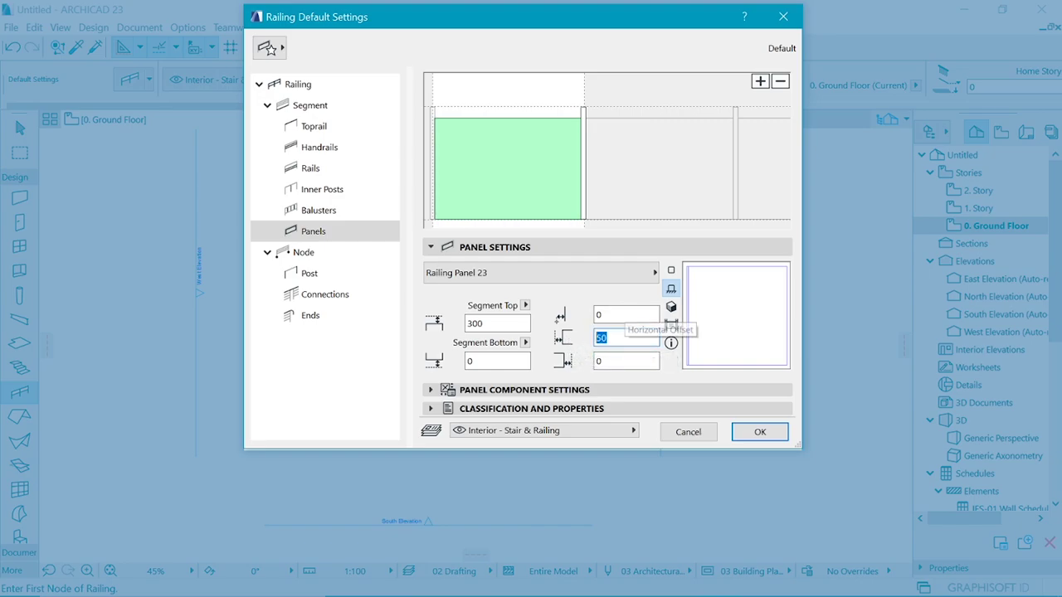
text(0)
click(603, 314)
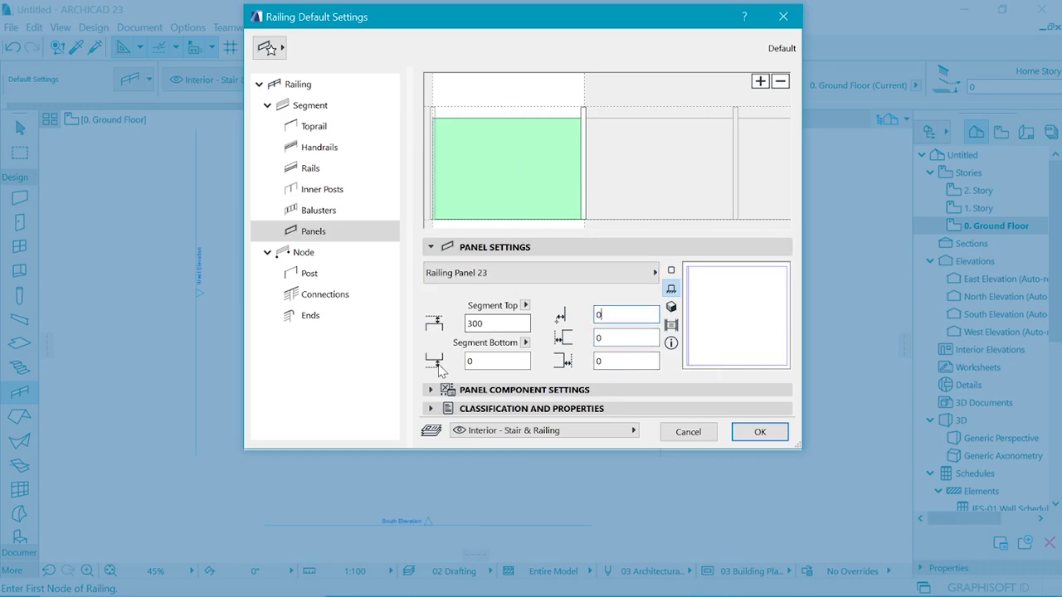
click(780, 433)
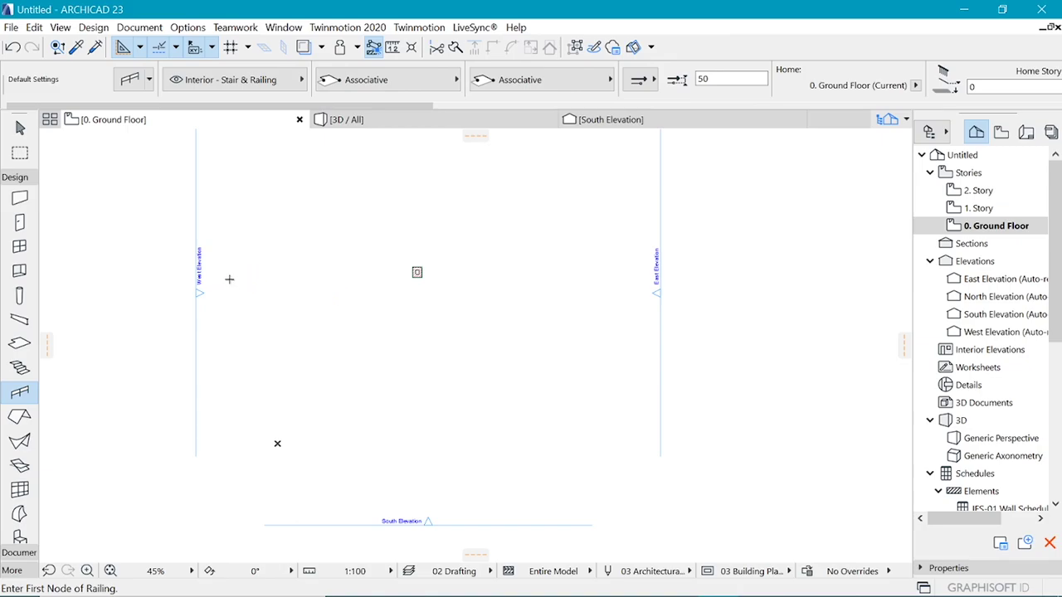
Step: Draw a three-sided railing on the ground floor plan along the west, south and east sides, leaving the north open
click(225, 266)
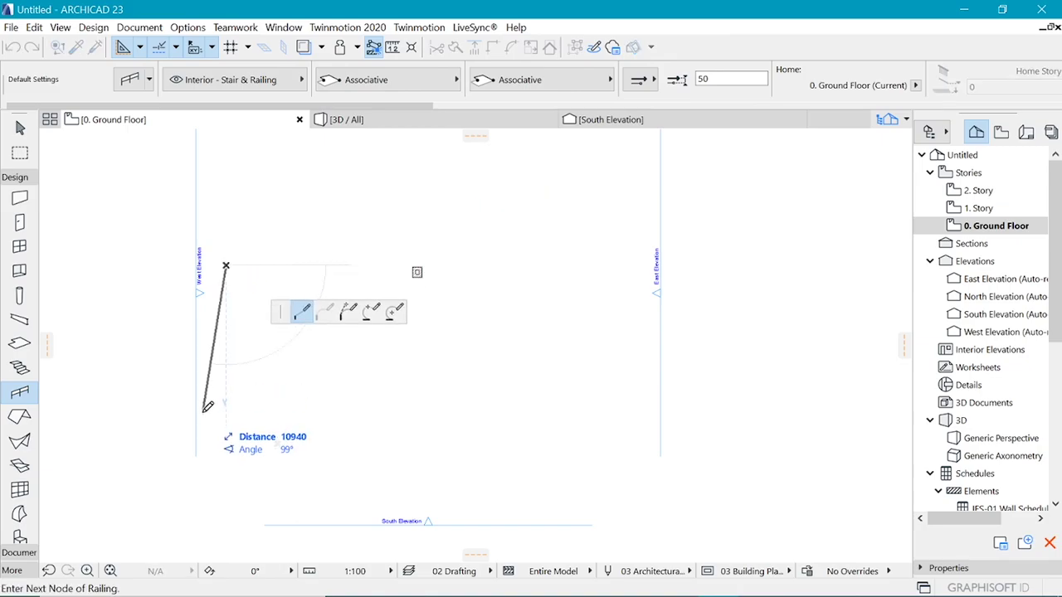
click(225, 458)
click(628, 457)
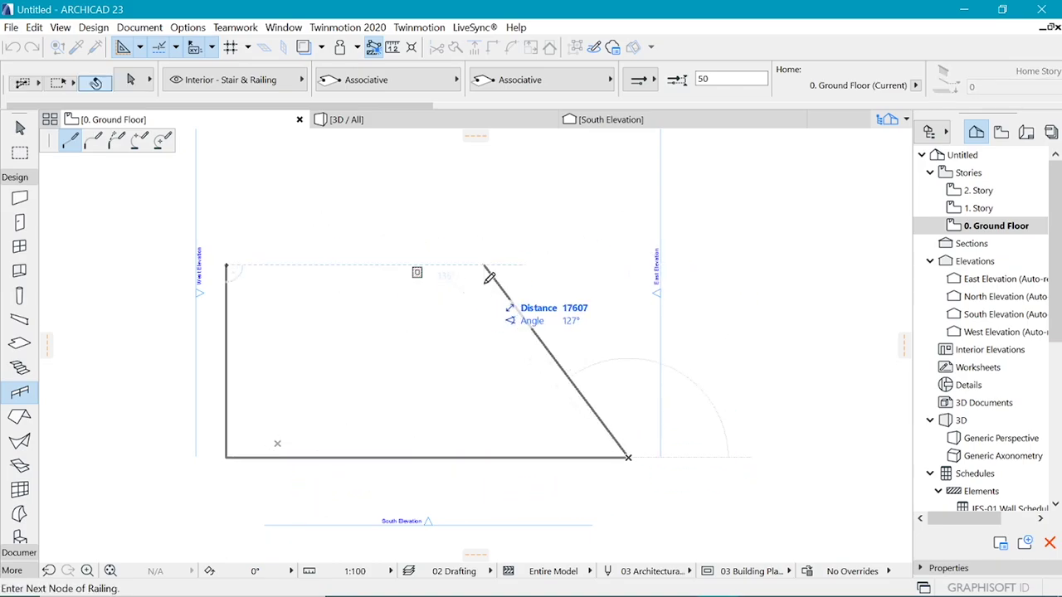
double_click(628, 266)
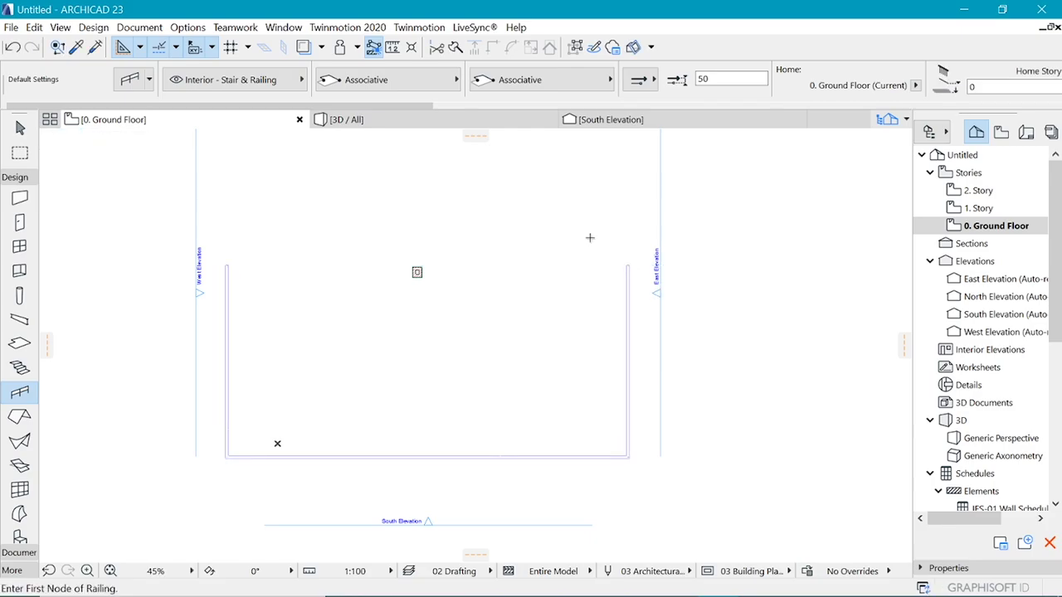
Step: In the 3D view, change the railing's node post type to the custom Boundary post
click(366, 123)
shift+middle_drag(476, 228, 564, 327)
scroll(564, 327, up, 3)
shift+click(564, 326)
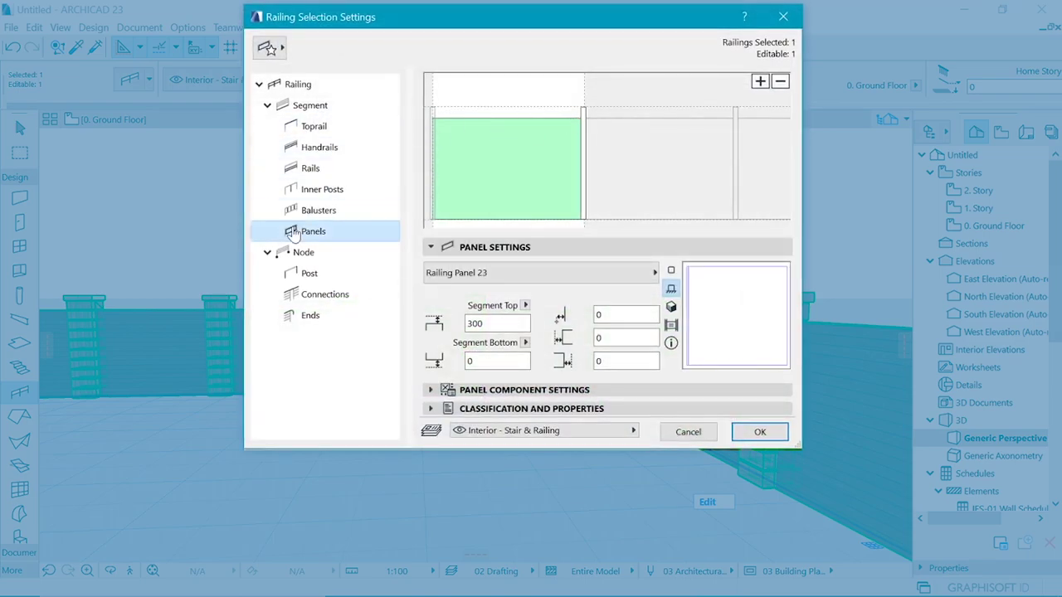
click(308, 273)
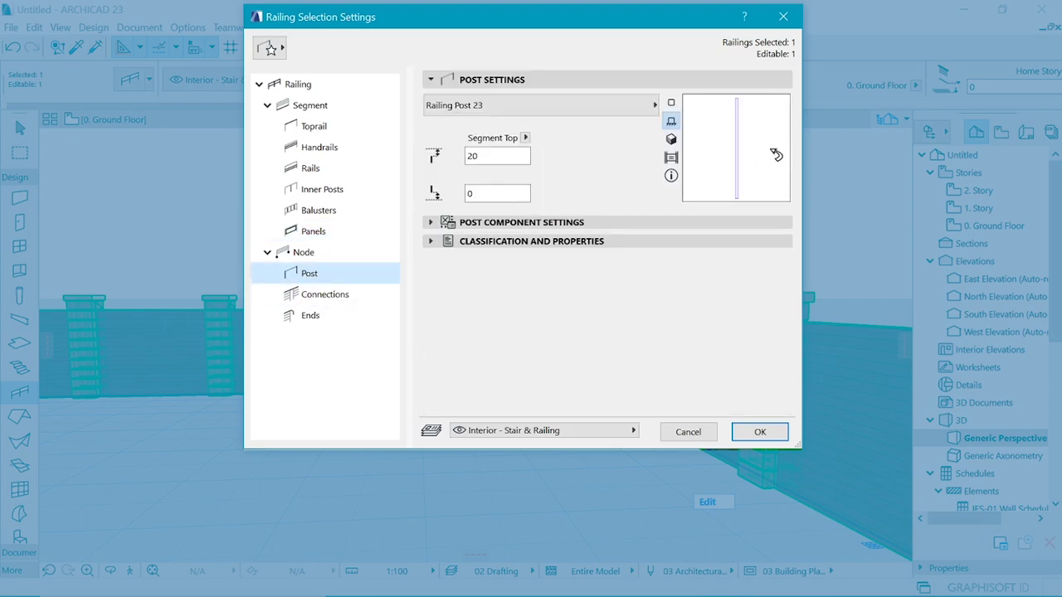
click(515, 104)
click(780, 163)
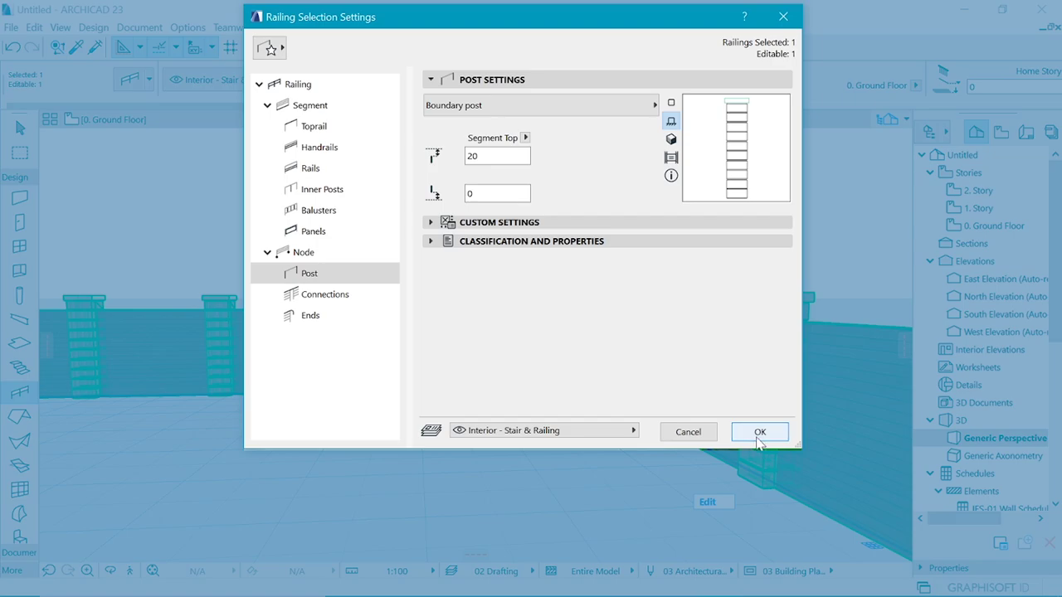
click(756, 439)
key(Escape)
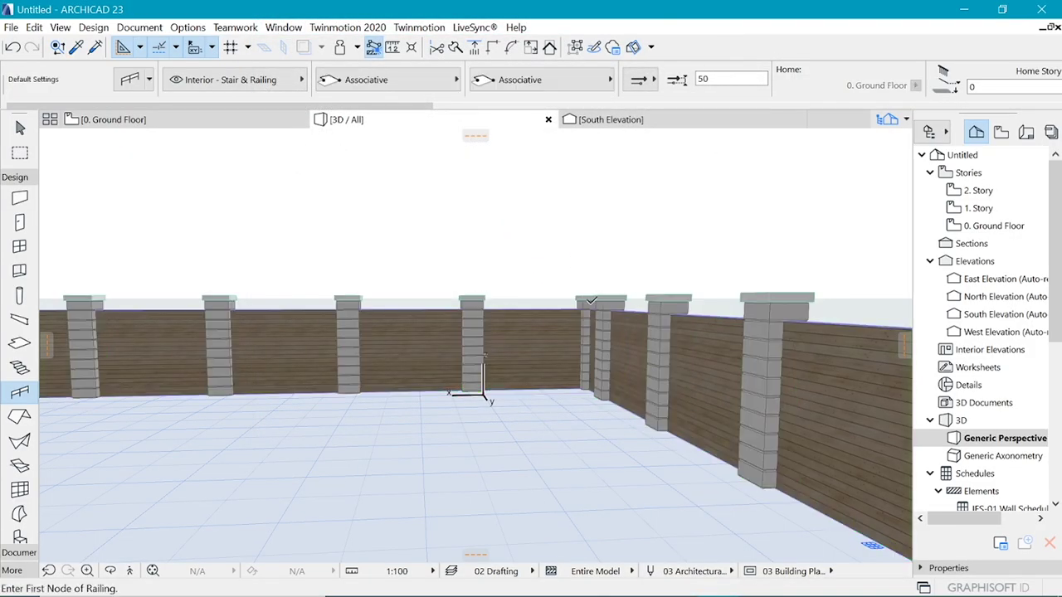
Step: Select the whole railing and enter its Edit mode
shift+middle_drag(485, 358, 680, 237)
scroll(682, 238, down, 3)
shift+middle_drag(274, 296, 272, 274)
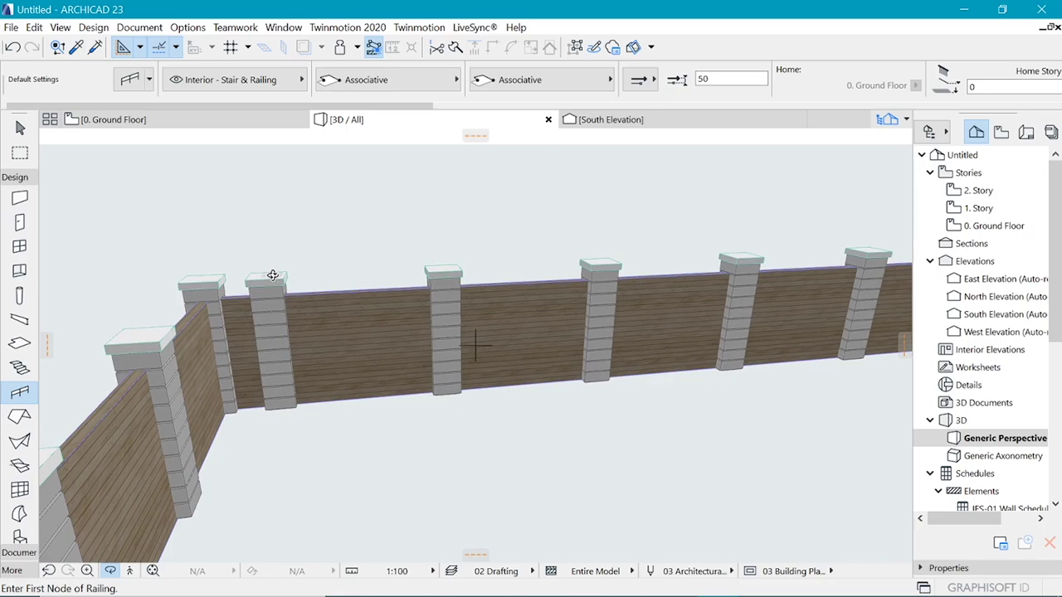
shift+click(273, 286)
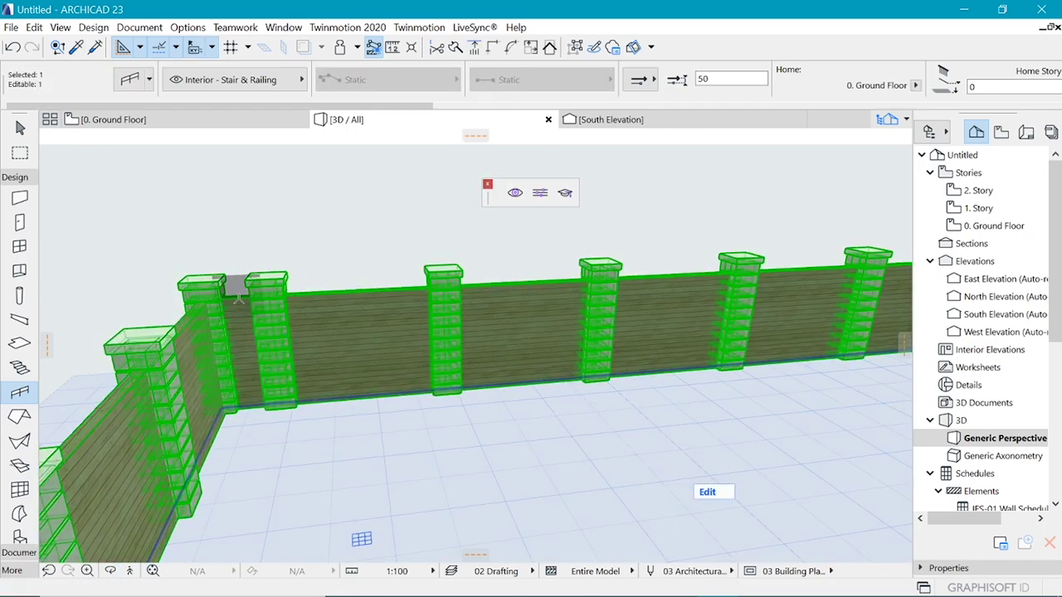
click(714, 495)
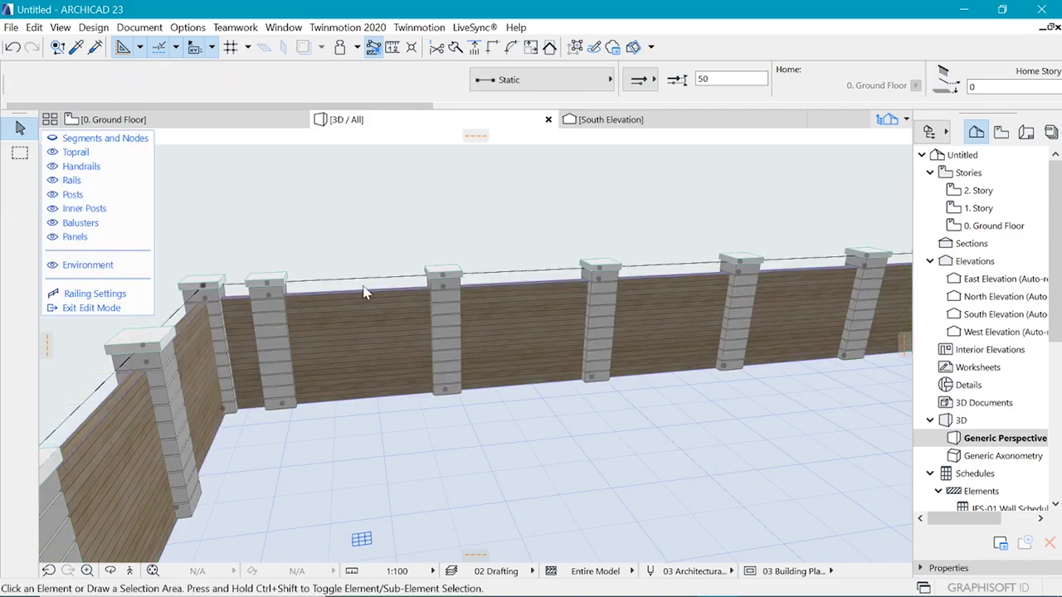
Step: Move the inner posts of the long south side along the railing so the closely spaced one lands on the corner post
click(274, 285)
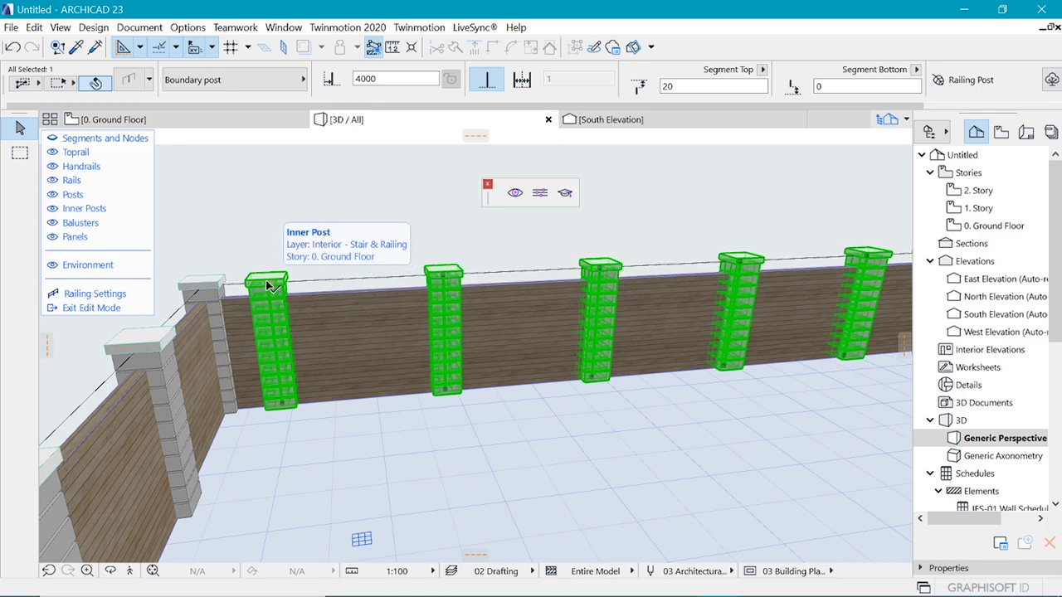
click(269, 279)
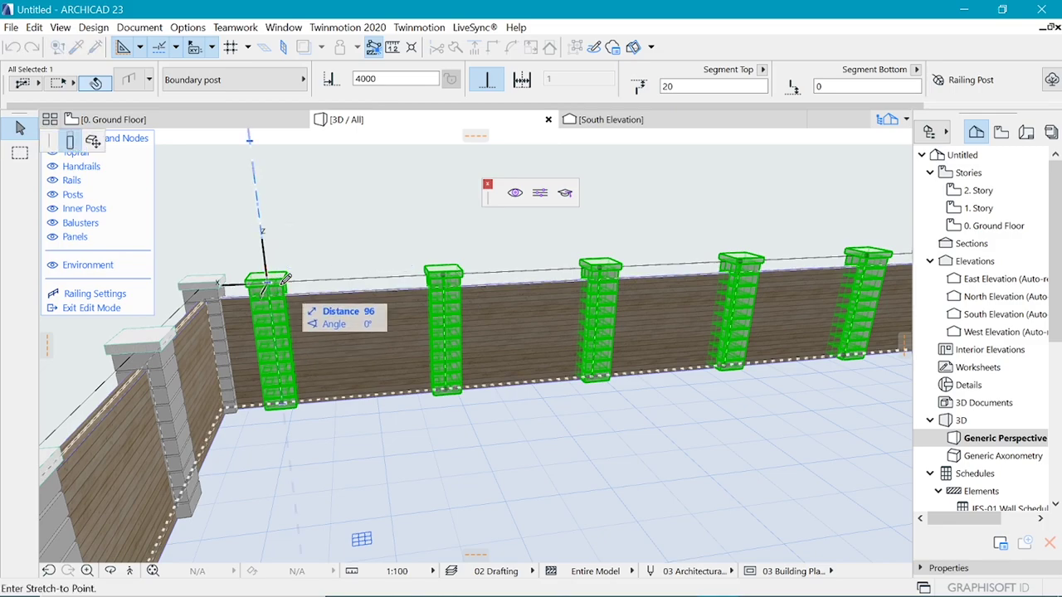
click(92, 141)
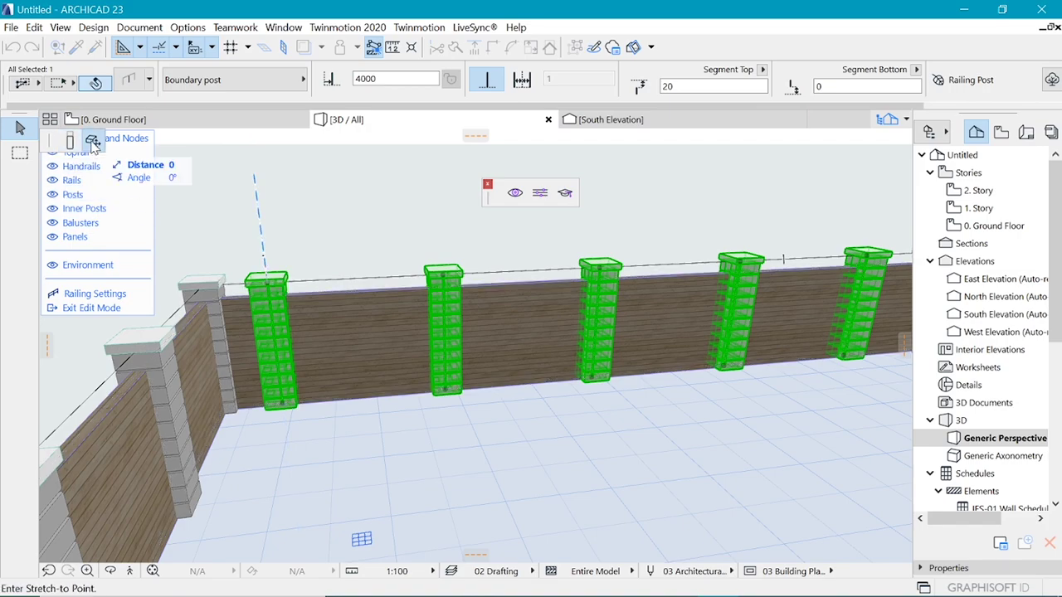
click(208, 278)
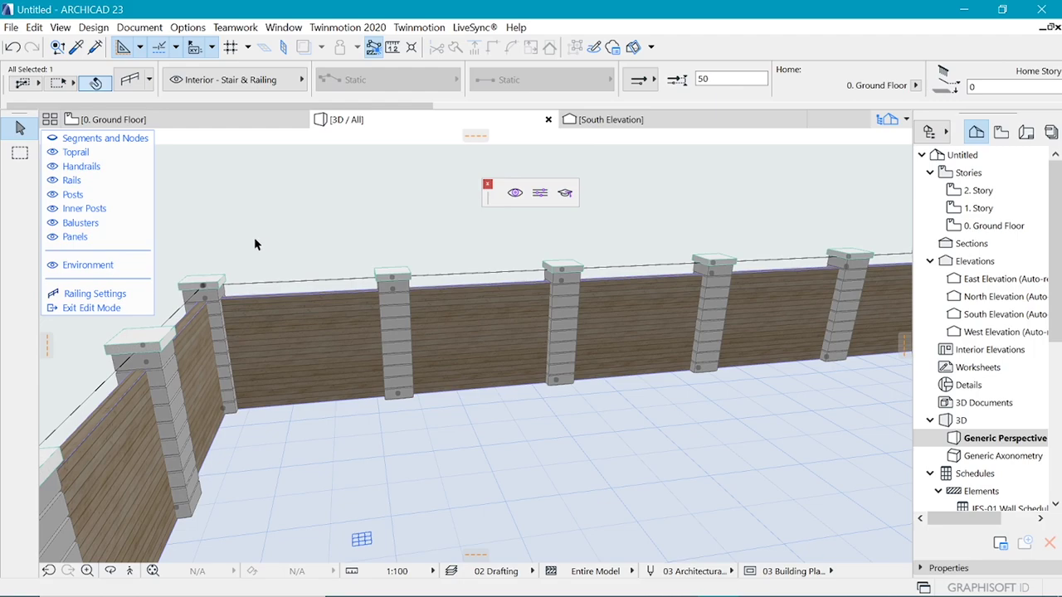
Step: Move the inner posts of the west side along the railing so the one nearest the corner lands on the corner post
scroll(171, 273, down, 2)
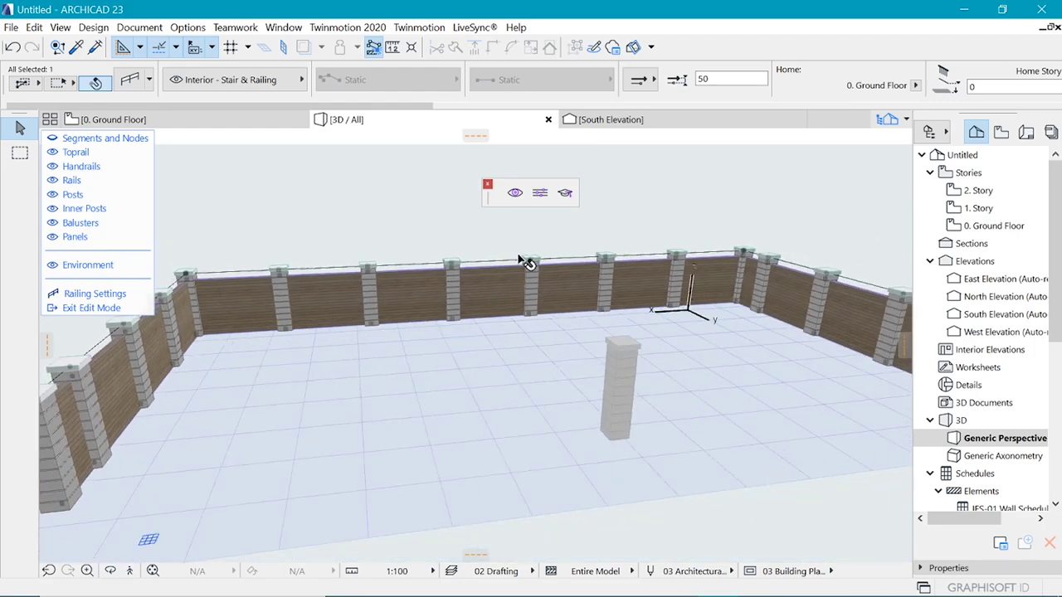
scroll(523, 261, down, 3)
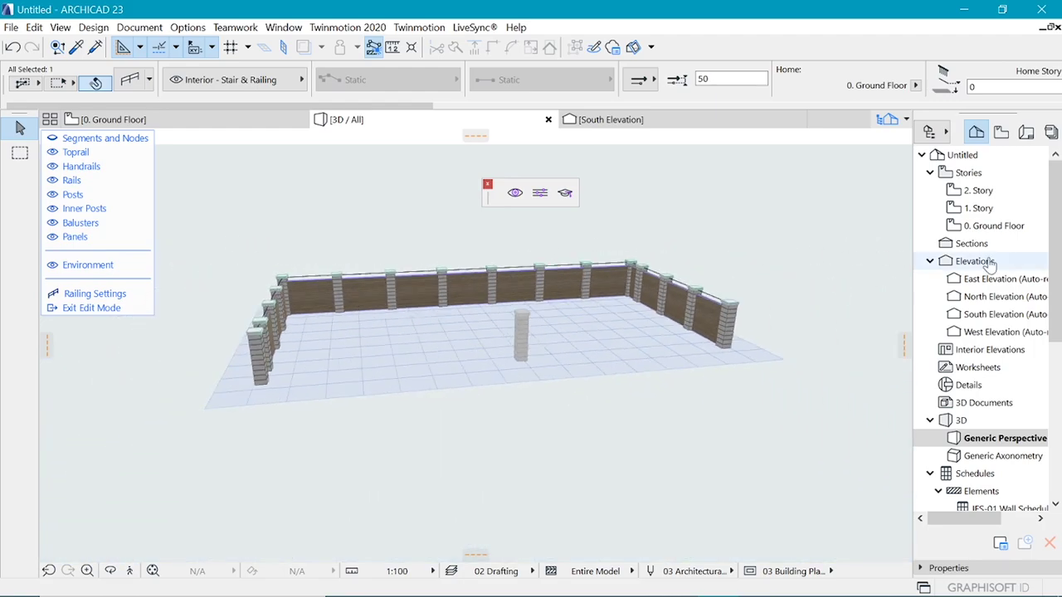
click(646, 270)
scroll(647, 274, up, 5)
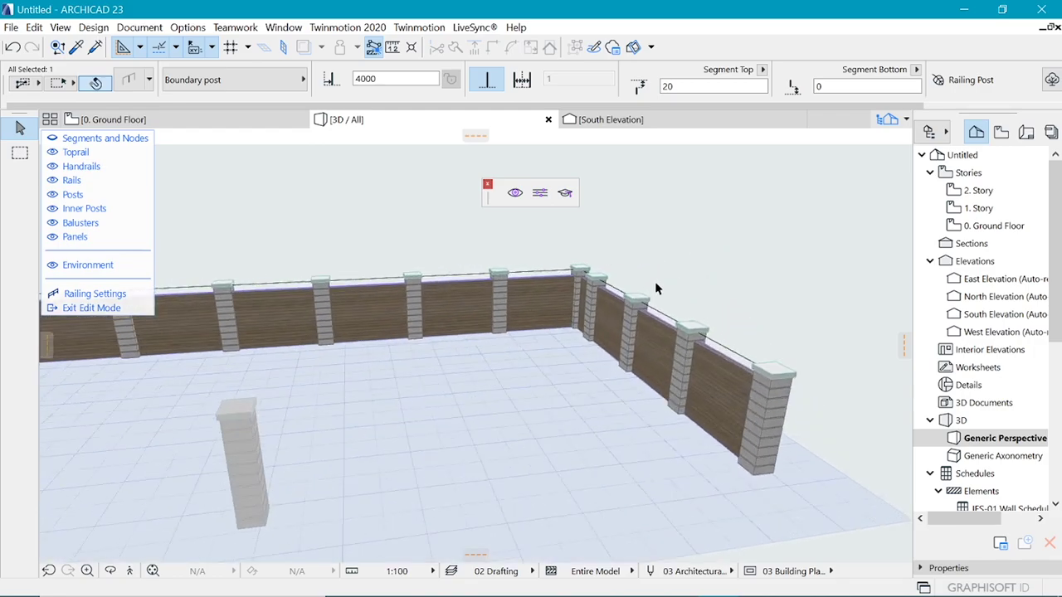
shift+middle_drag(552, 282, 651, 275)
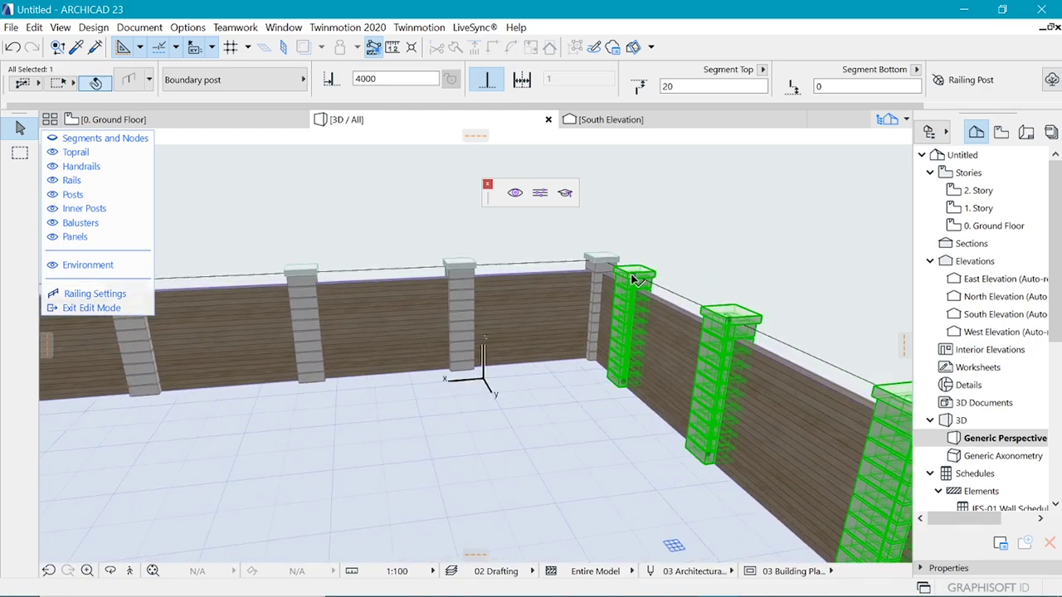
click(632, 280)
click(701, 352)
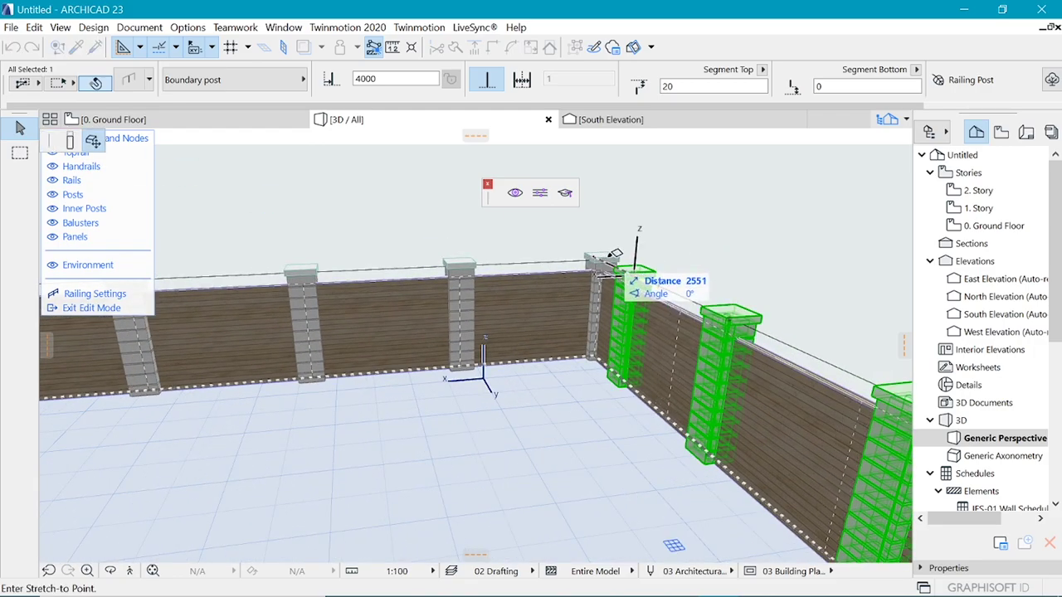
key(Escape)
Step: Try to move the east side's inner posts to its end post, and undo the stretch
scroll(761, 264, down, 3)
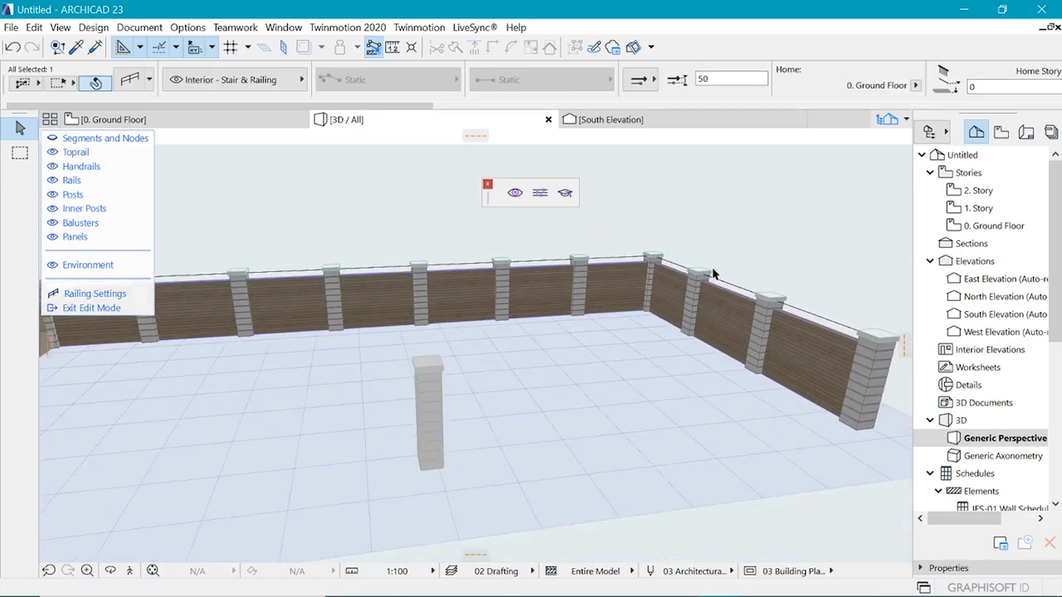
shift+middle_drag(712, 274, 309, 351)
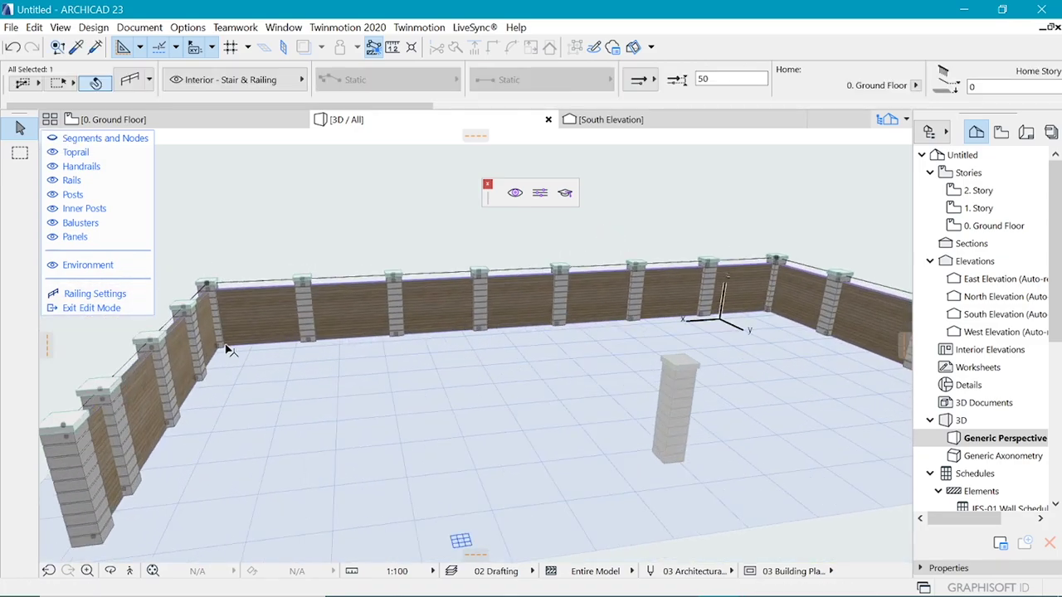
shift+middle_drag(377, 322, 218, 288)
click(220, 287)
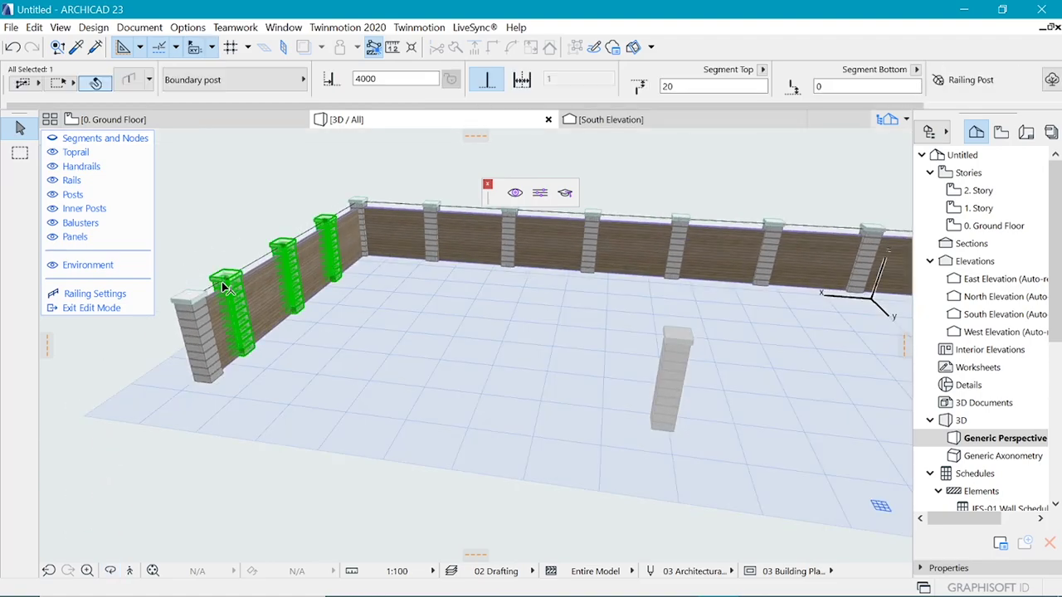
drag(226, 284, 195, 297)
shift+middle_drag(255, 249, 196, 288)
key(ctrl+z)
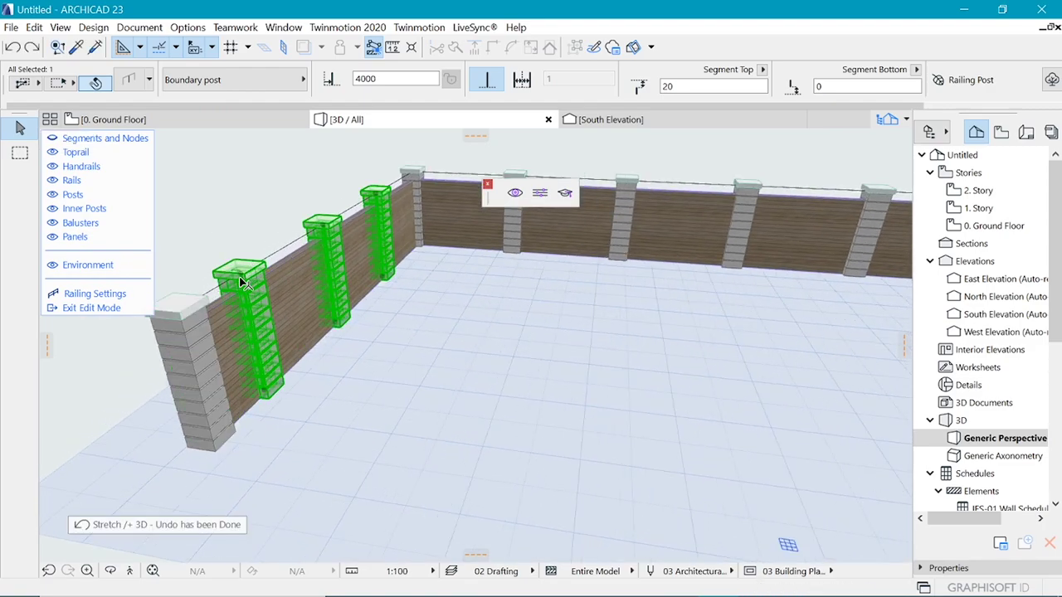
Step: Move the east side's inner posts along the railing so the outermost one lands on the centre of the end post
click(206, 296)
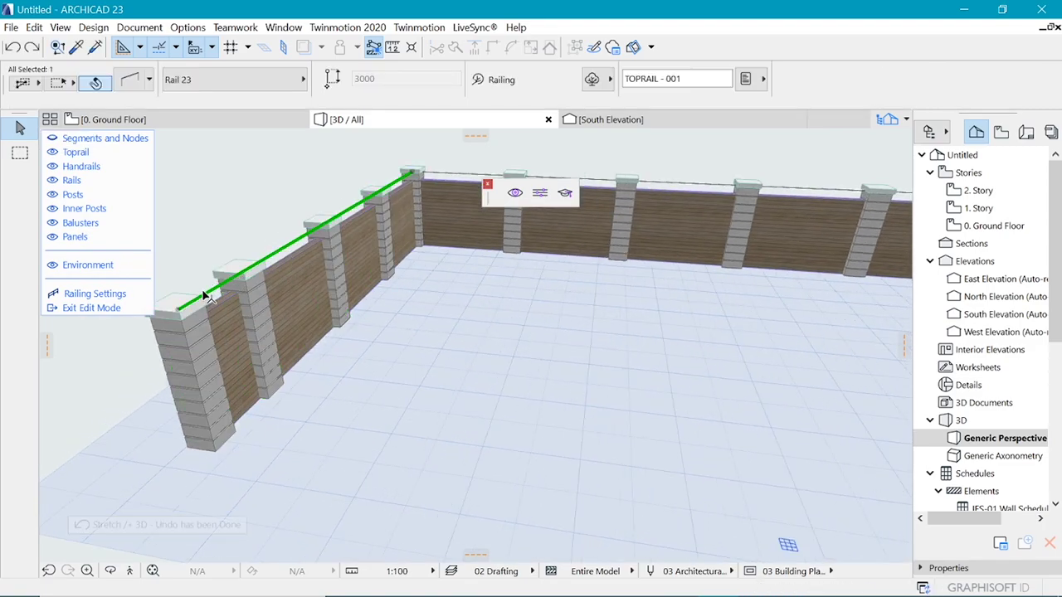
click(247, 291)
click(253, 273)
click(236, 267)
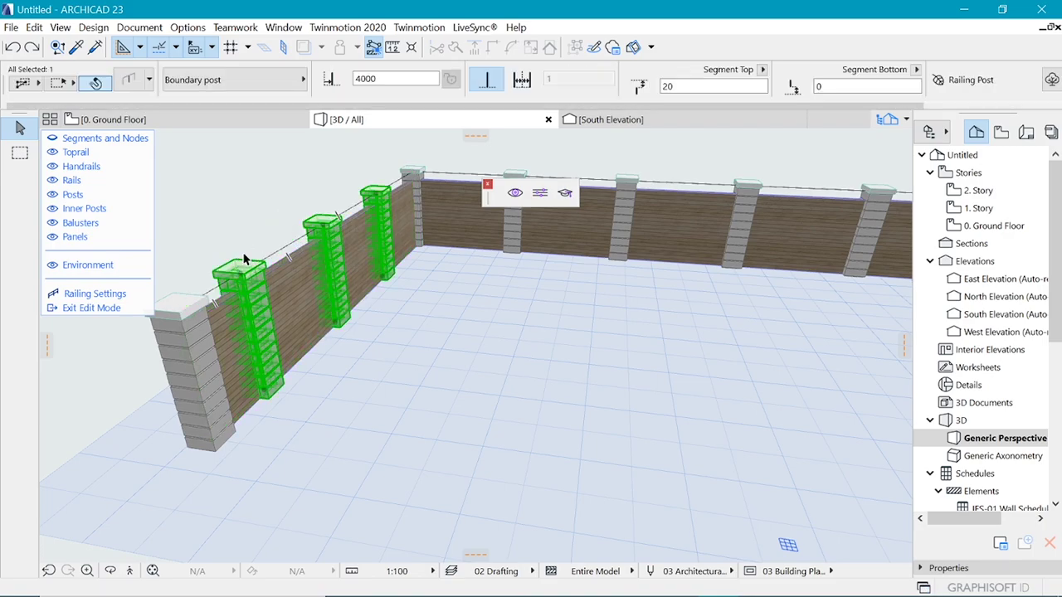
click(240, 277)
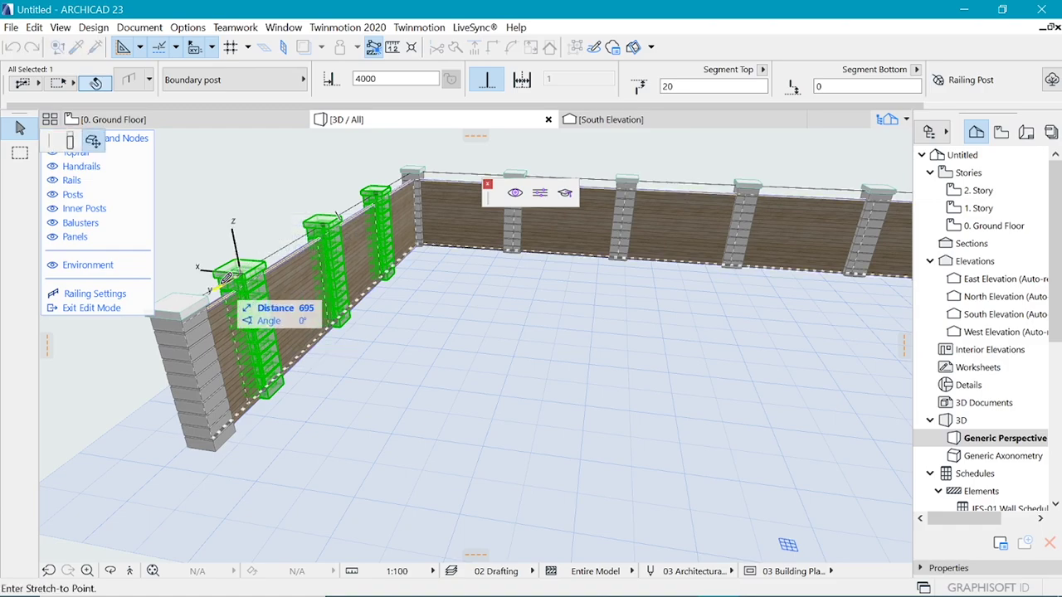
click(177, 309)
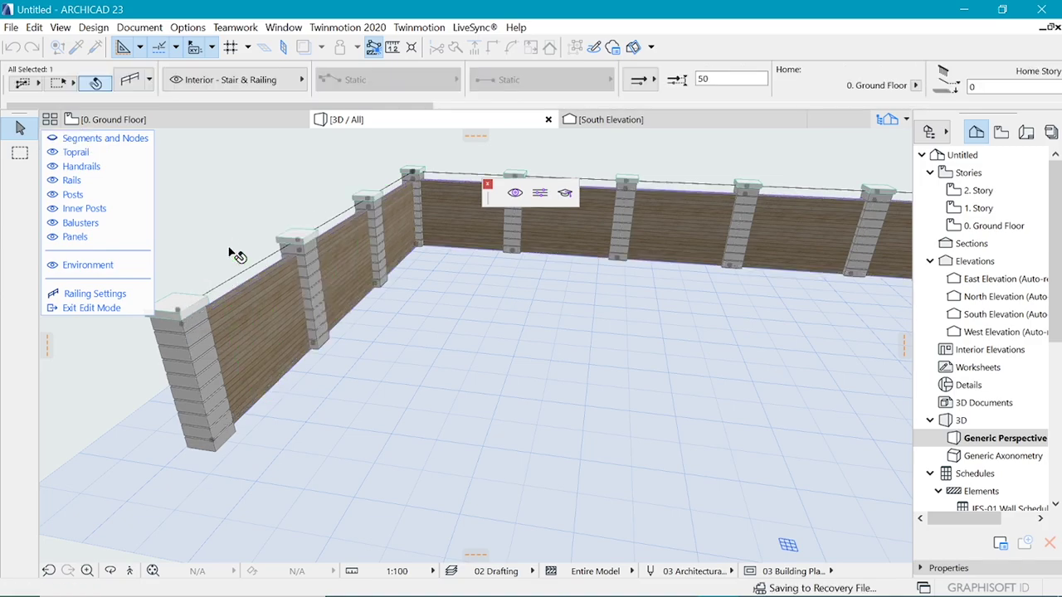
drag(231, 271, 666, 351)
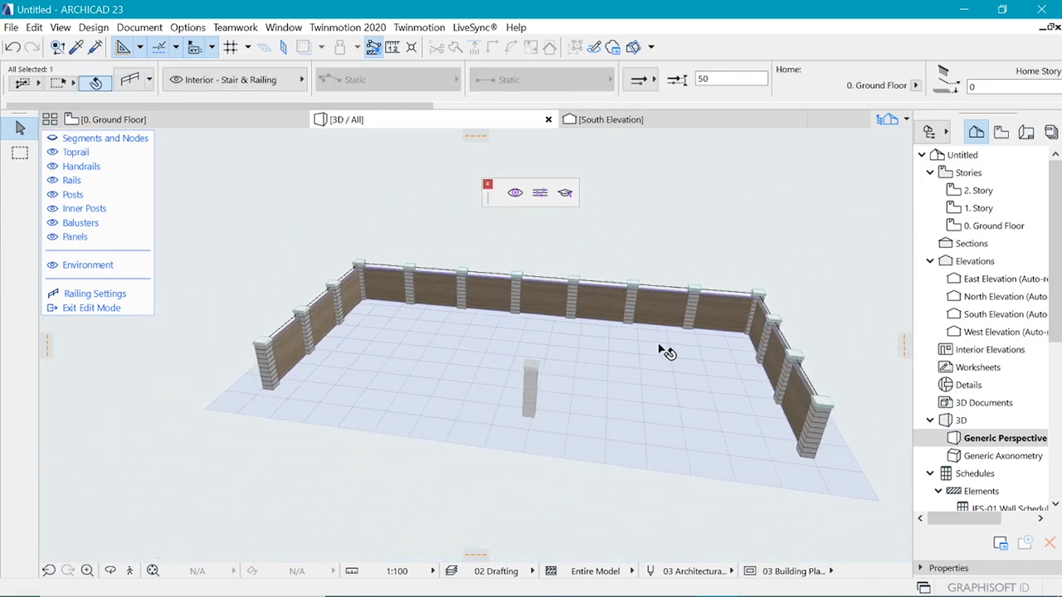
drag(286, 380, 419, 292)
key(o)
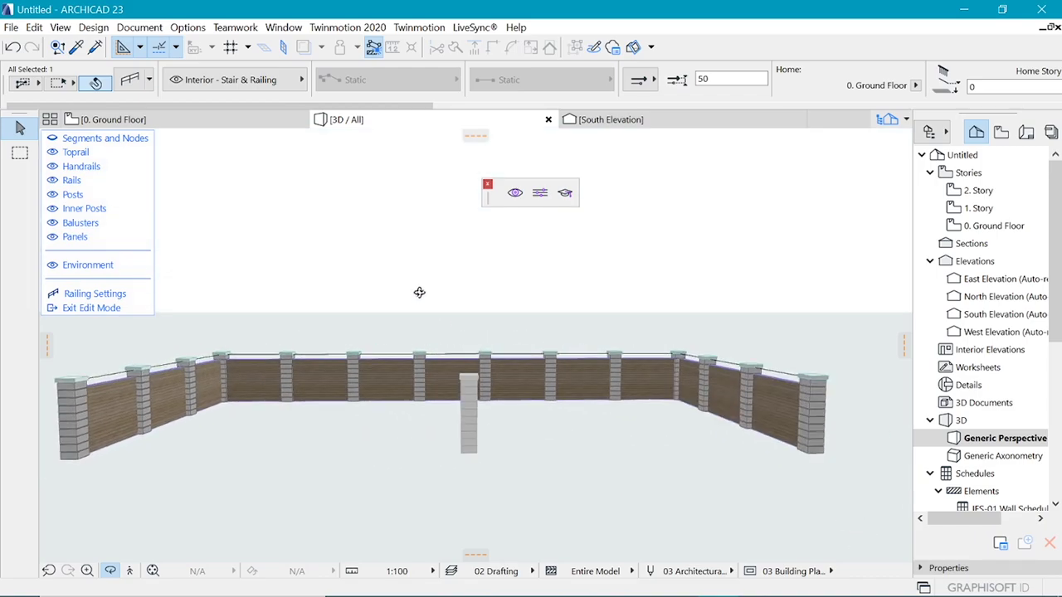
Step: Exit the railing's edit mode and deselect the fence
click(85, 311)
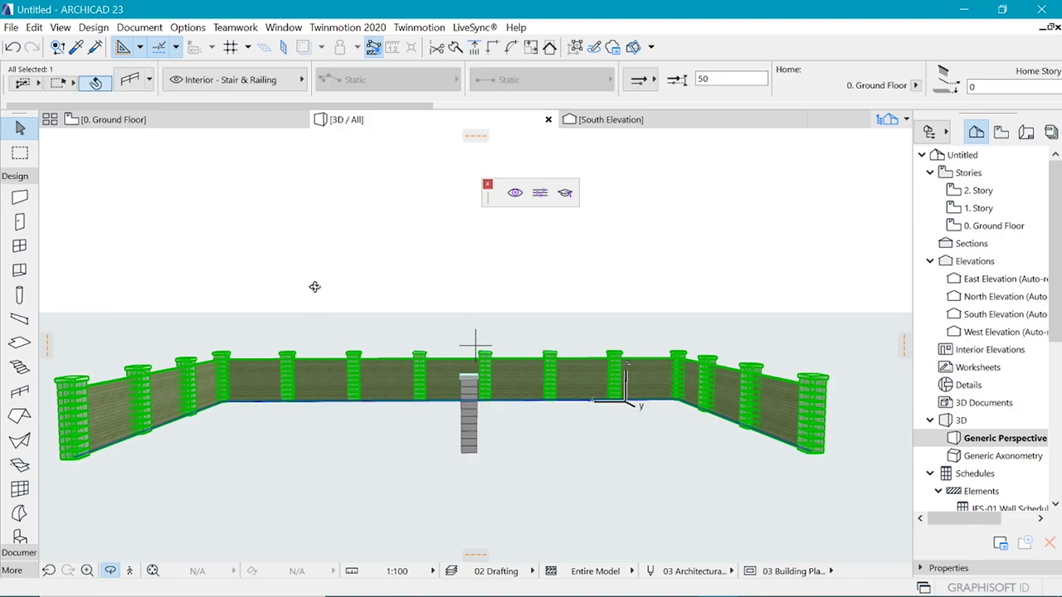
click(469, 273)
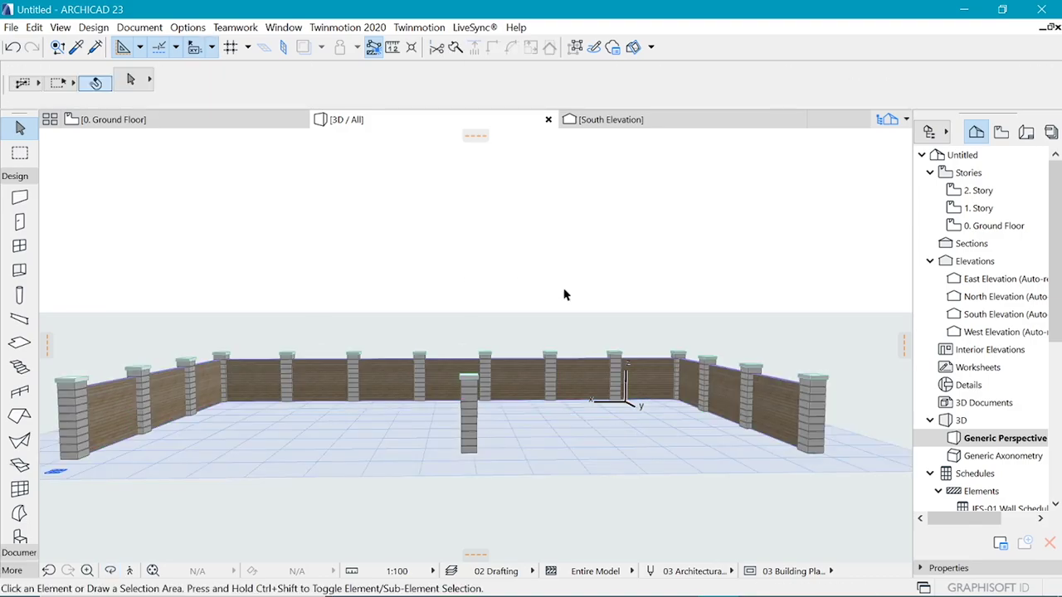
Step: Rotate the texture of the Floorboards - 03 surface to 90° so the fence panels' boards run vertically
shift+middle_drag(566, 295, 241, 415)
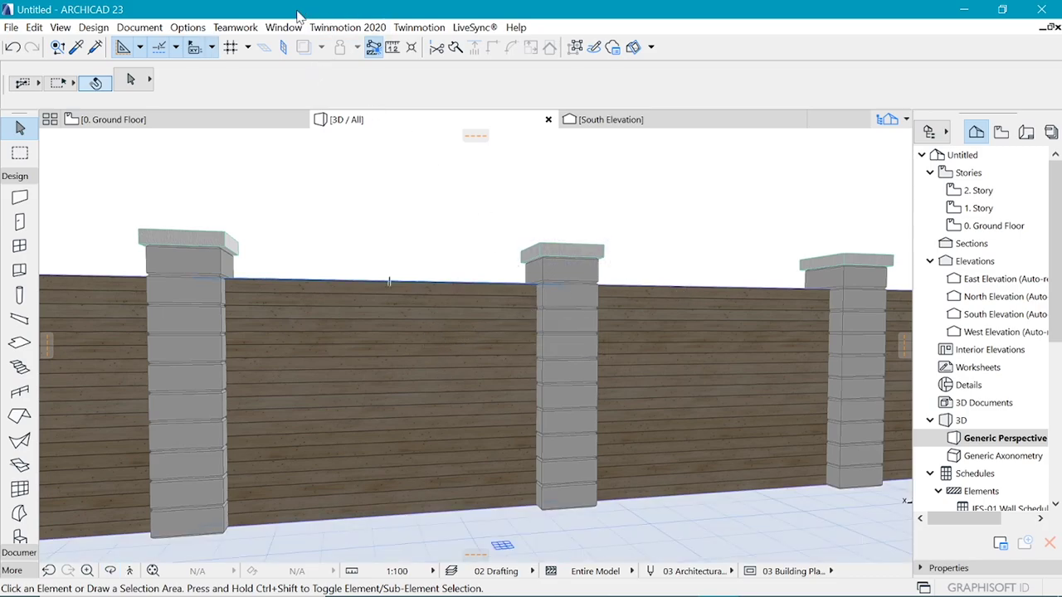
click(187, 27)
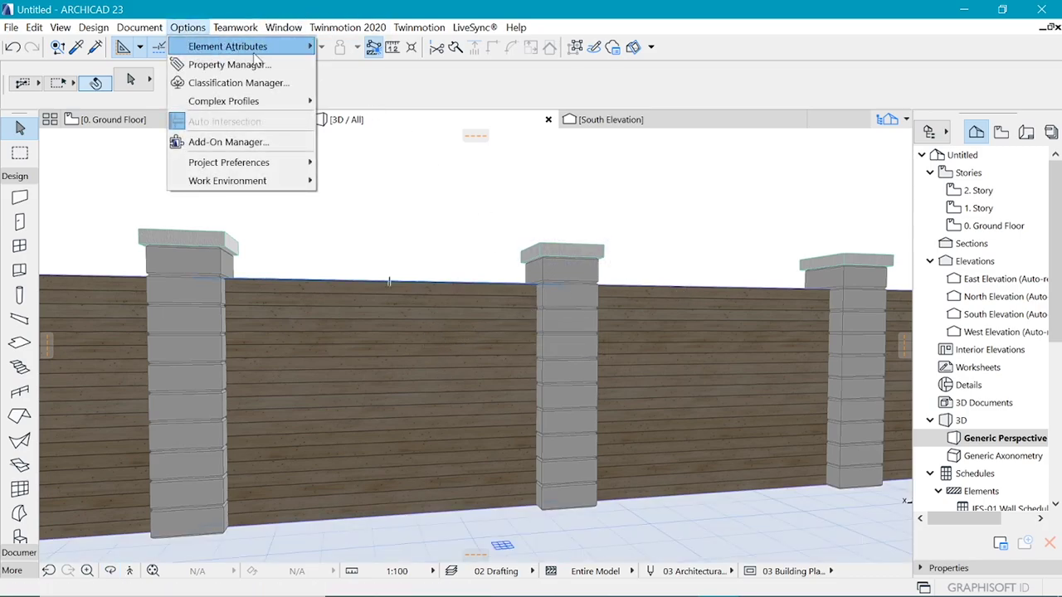
mouse_move(240, 47)
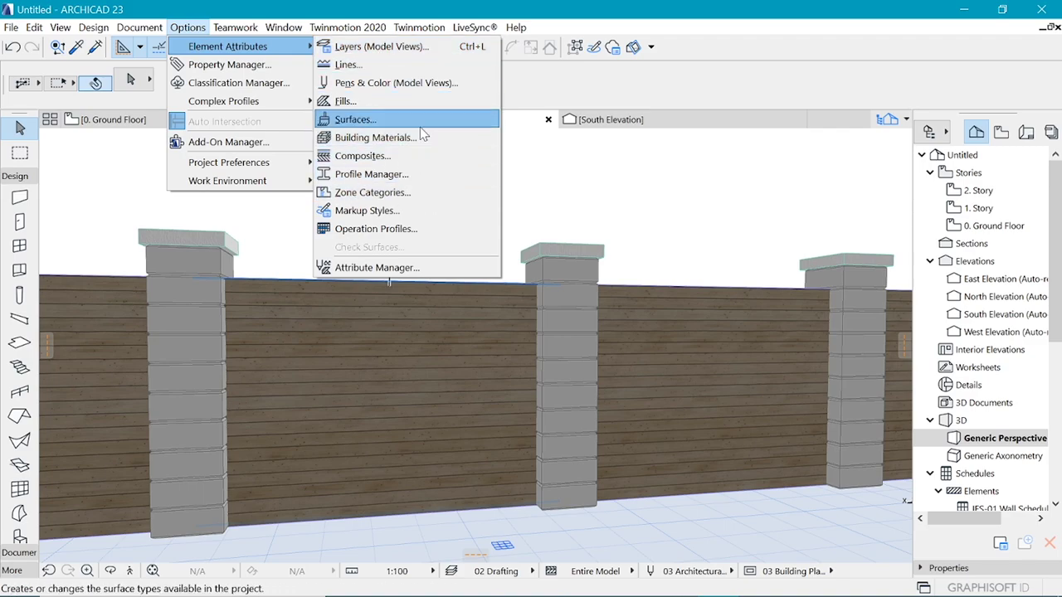
key(Escape)
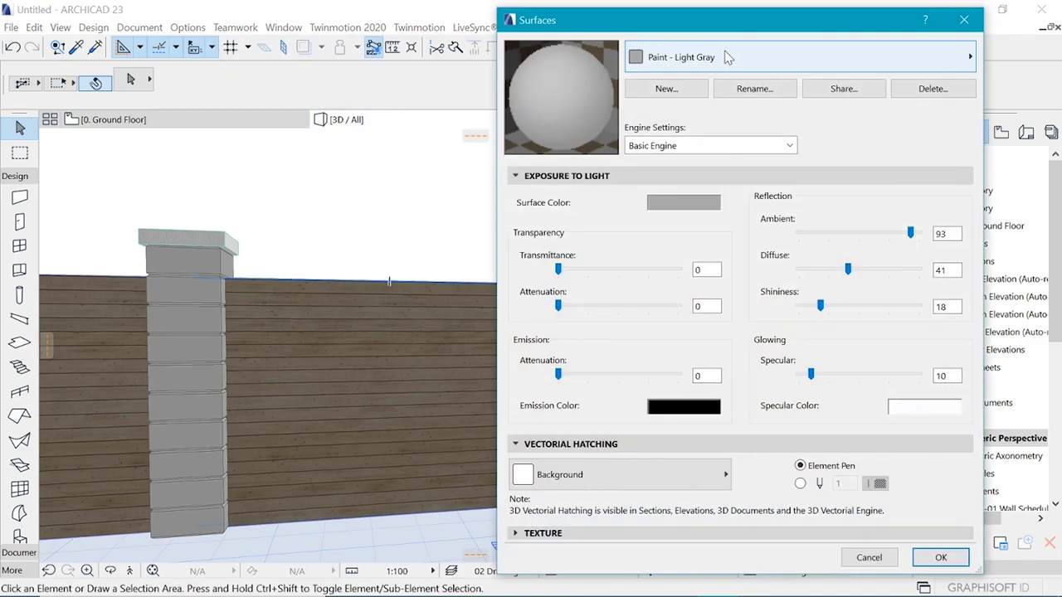
click(728, 53)
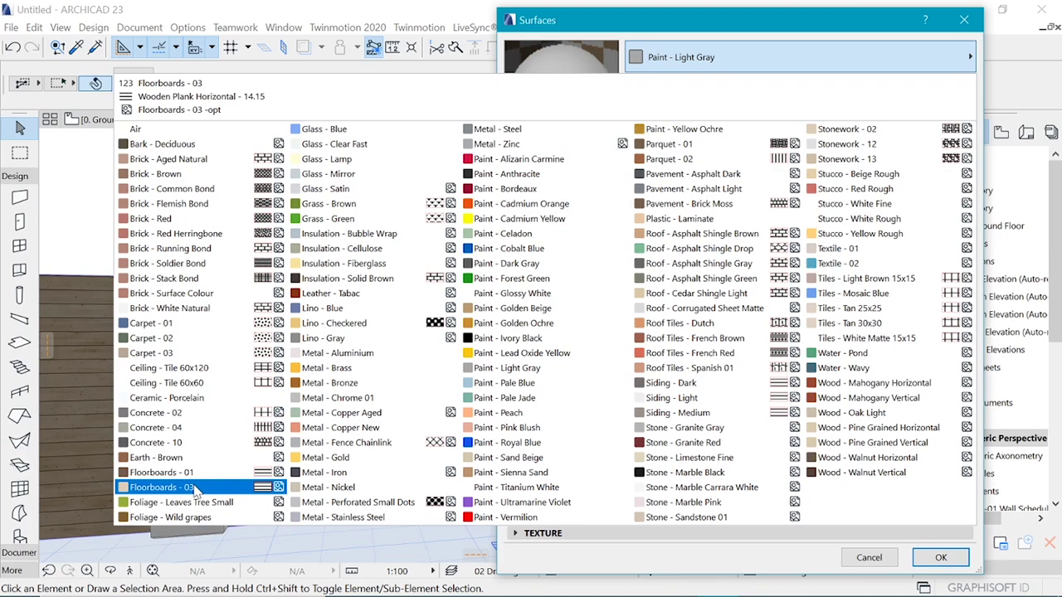
click(160, 487)
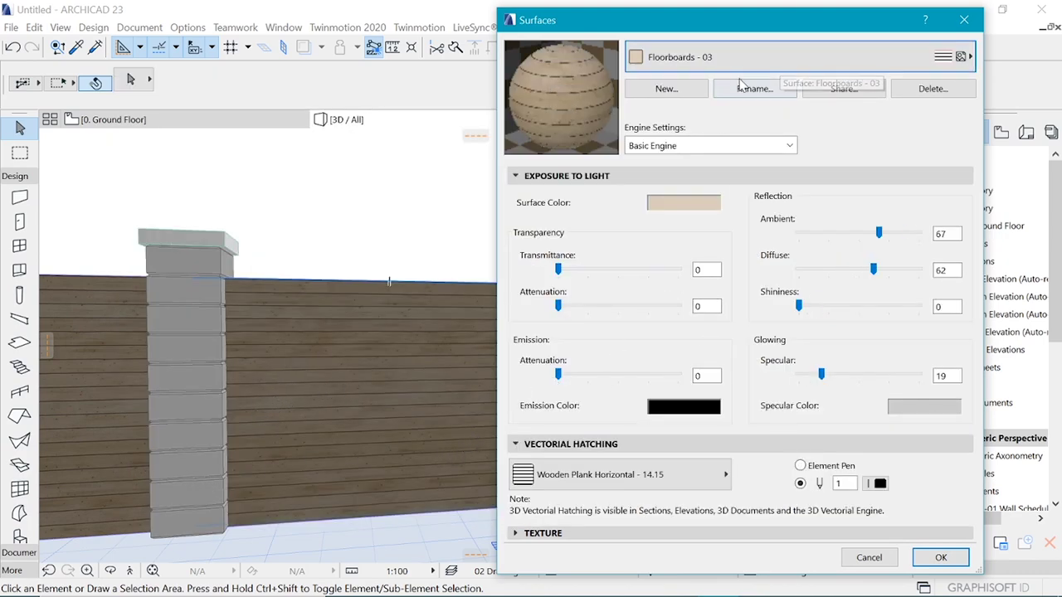
click(664, 533)
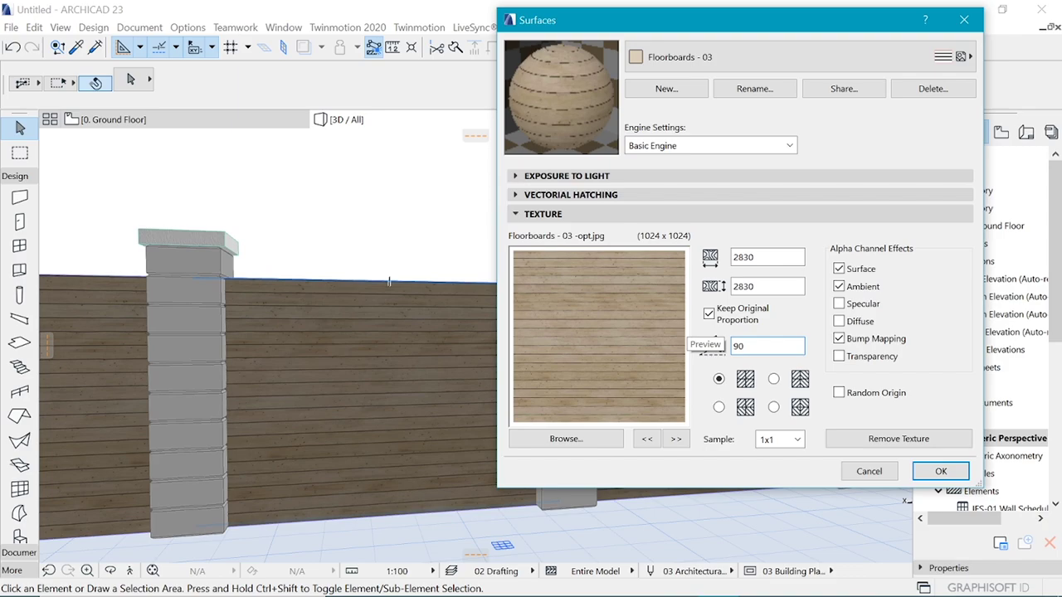
click(938, 478)
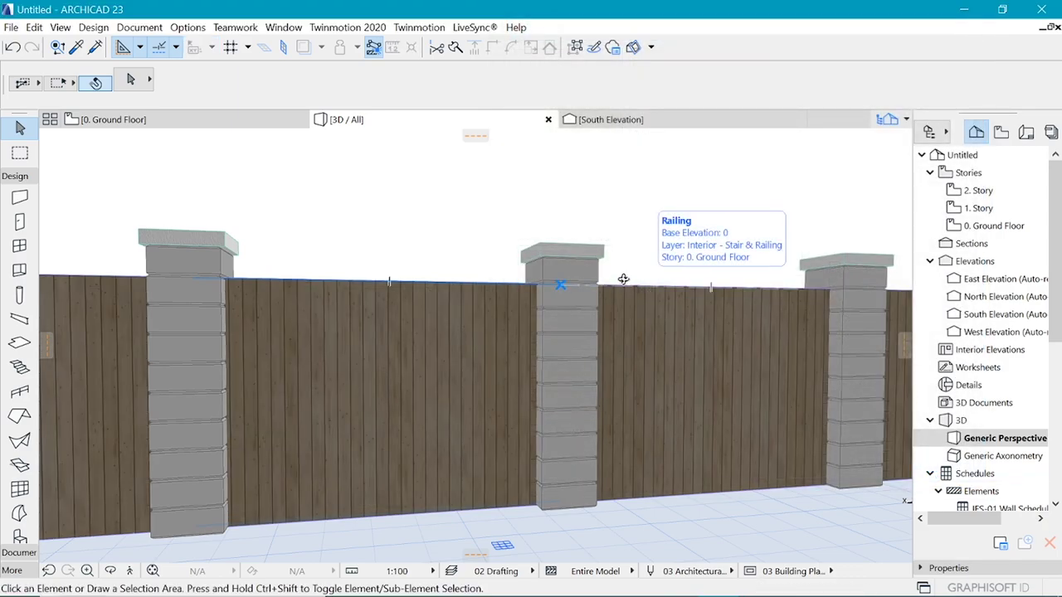
shift+middle_drag(630, 282, 552, 234)
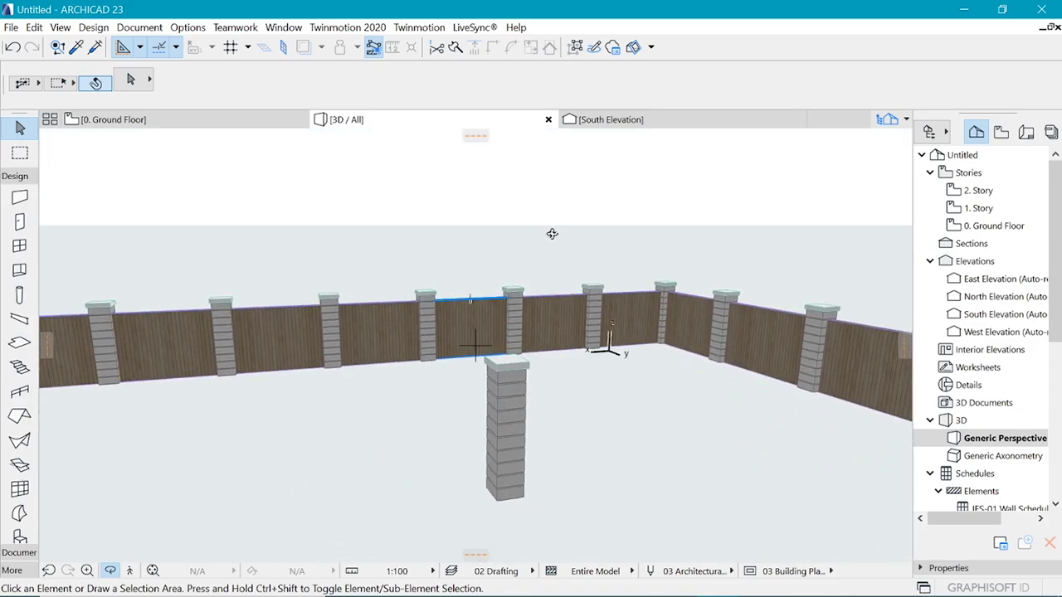